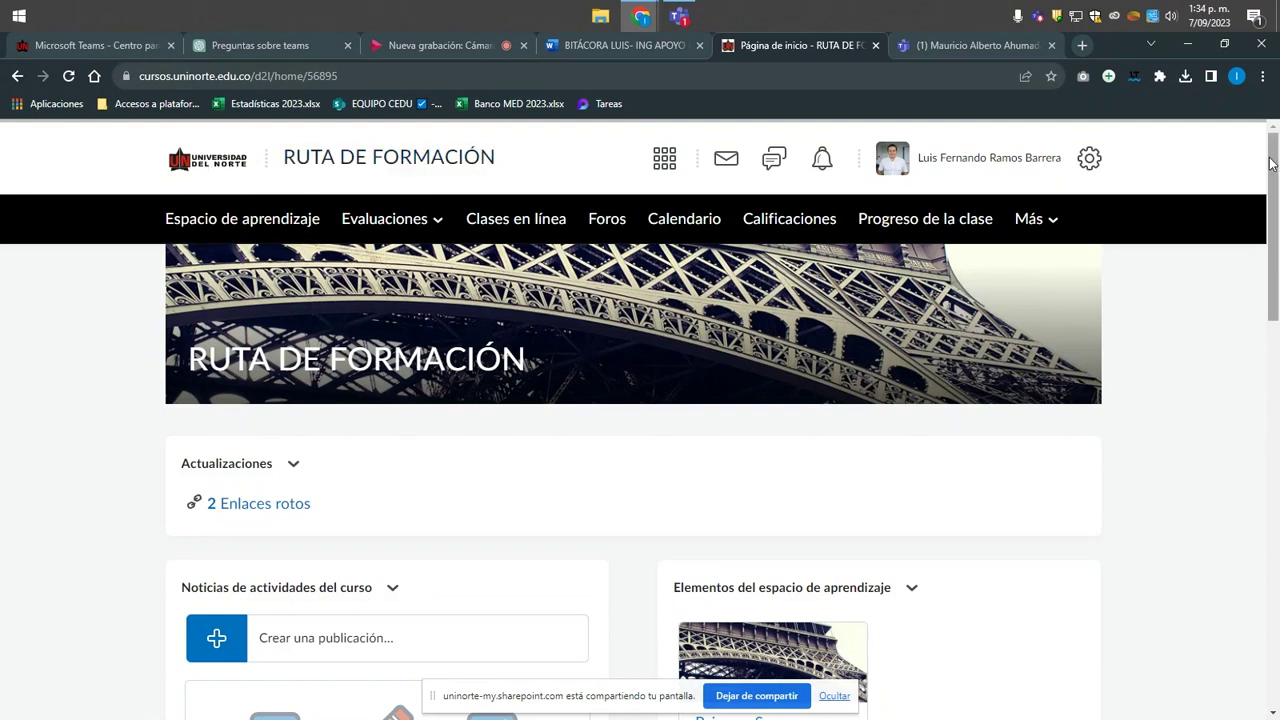
Create a new activity post in the course activity feed, name it "Clase virtual" and copy that name
drag(1275, 150, 1251, 257)
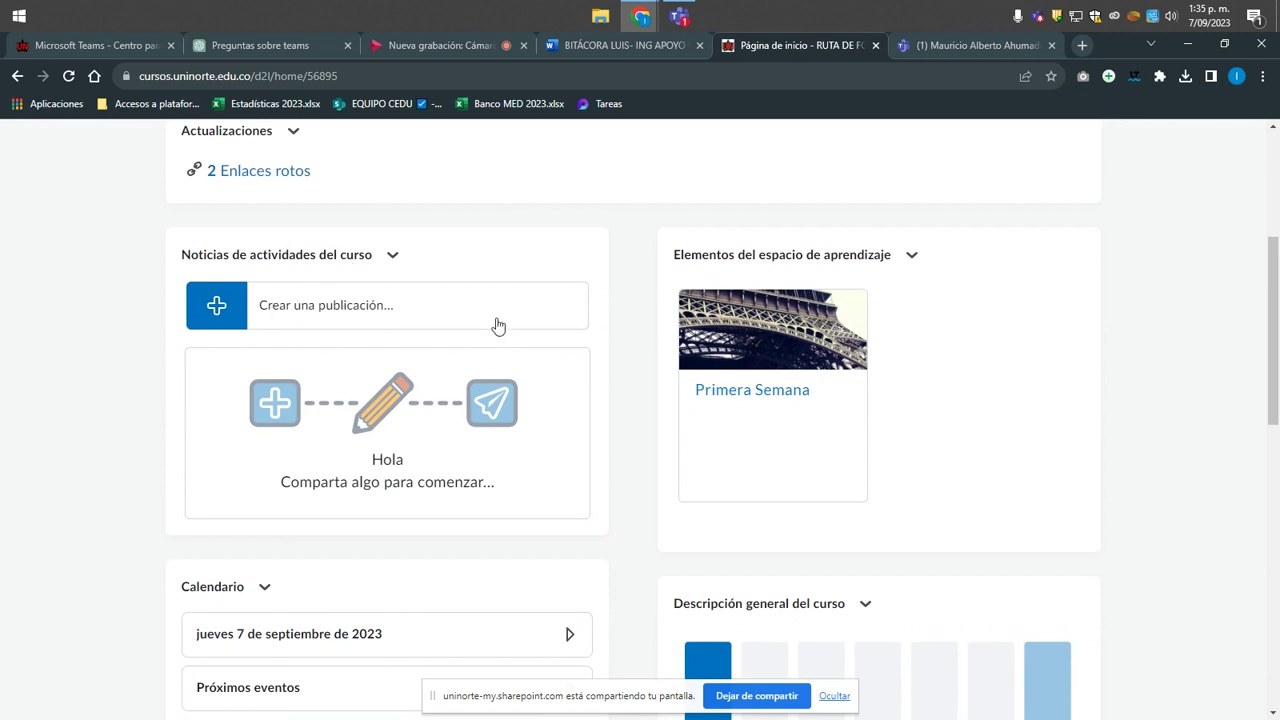
click(296, 313)
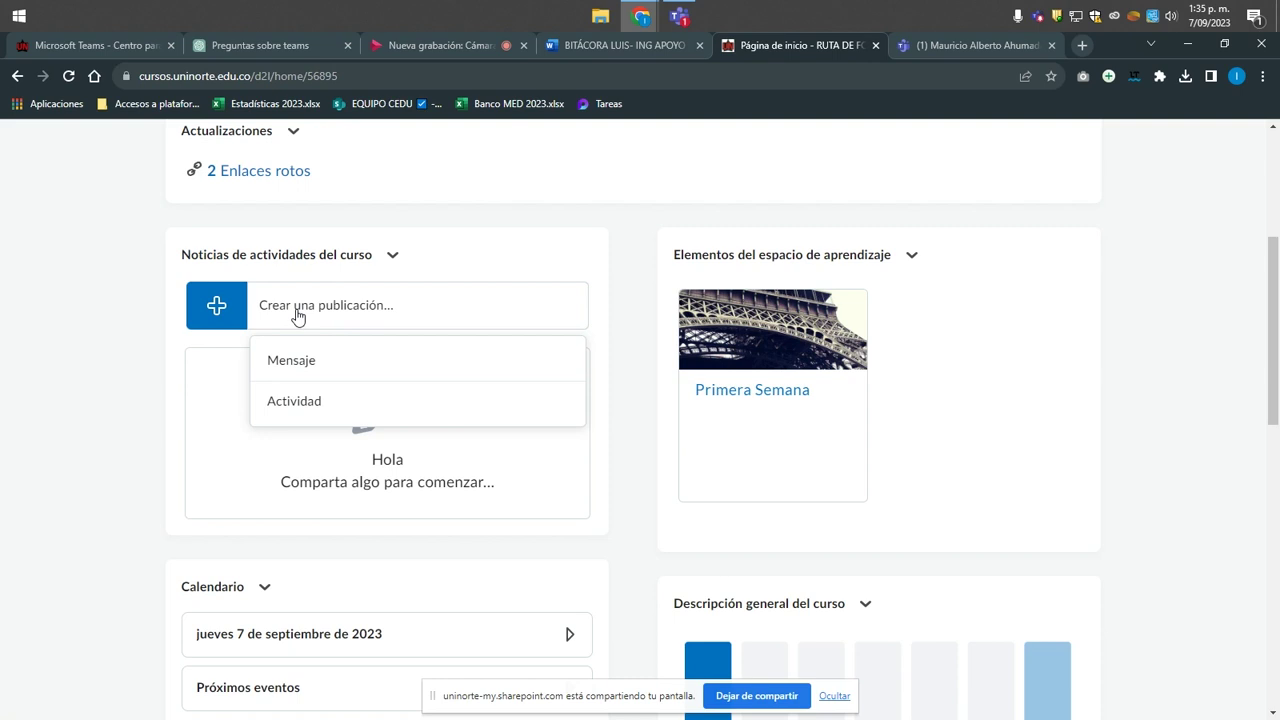
click(297, 404)
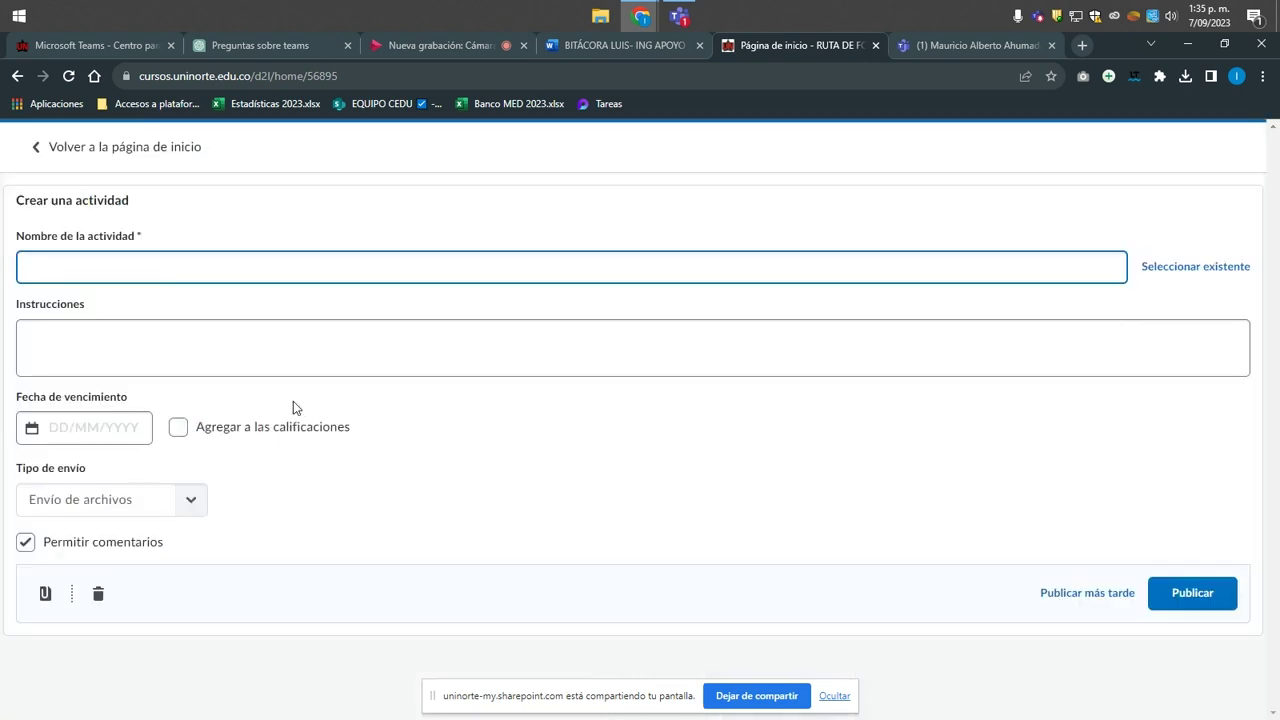
click(245, 256)
key(ctrl+a)
key(ctrl+c)
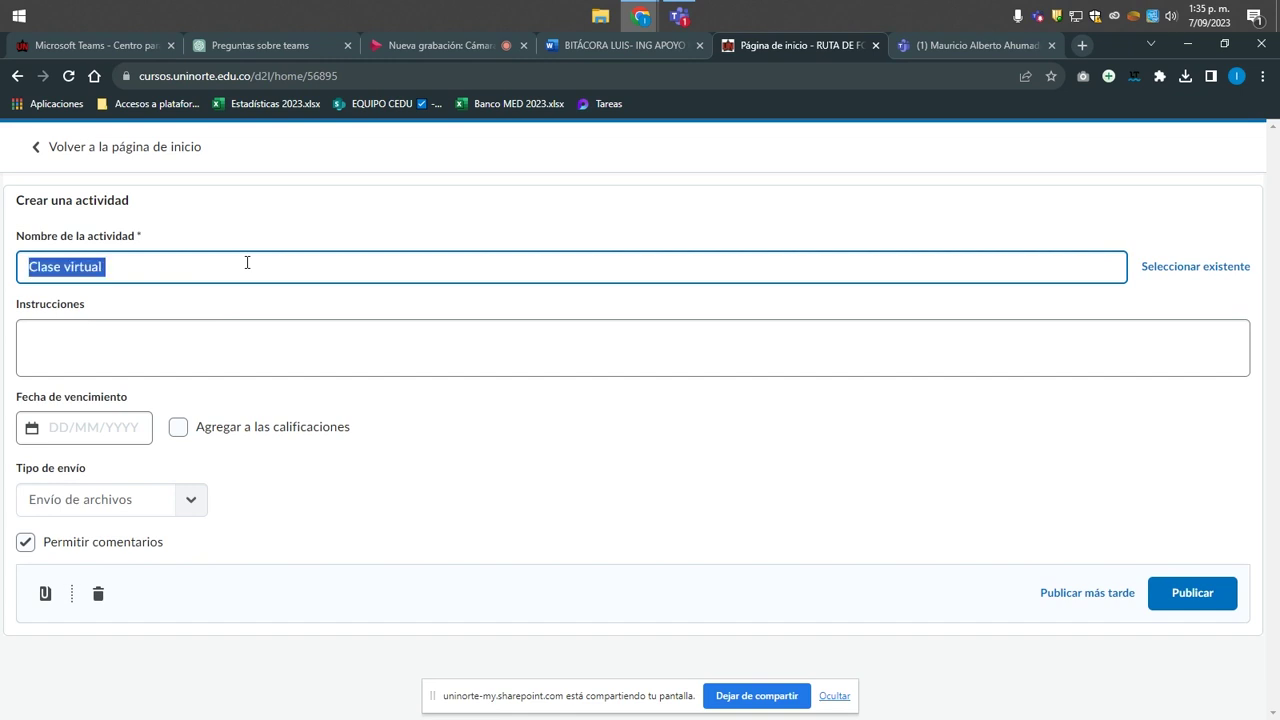
click(341, 306)
click(143, 360)
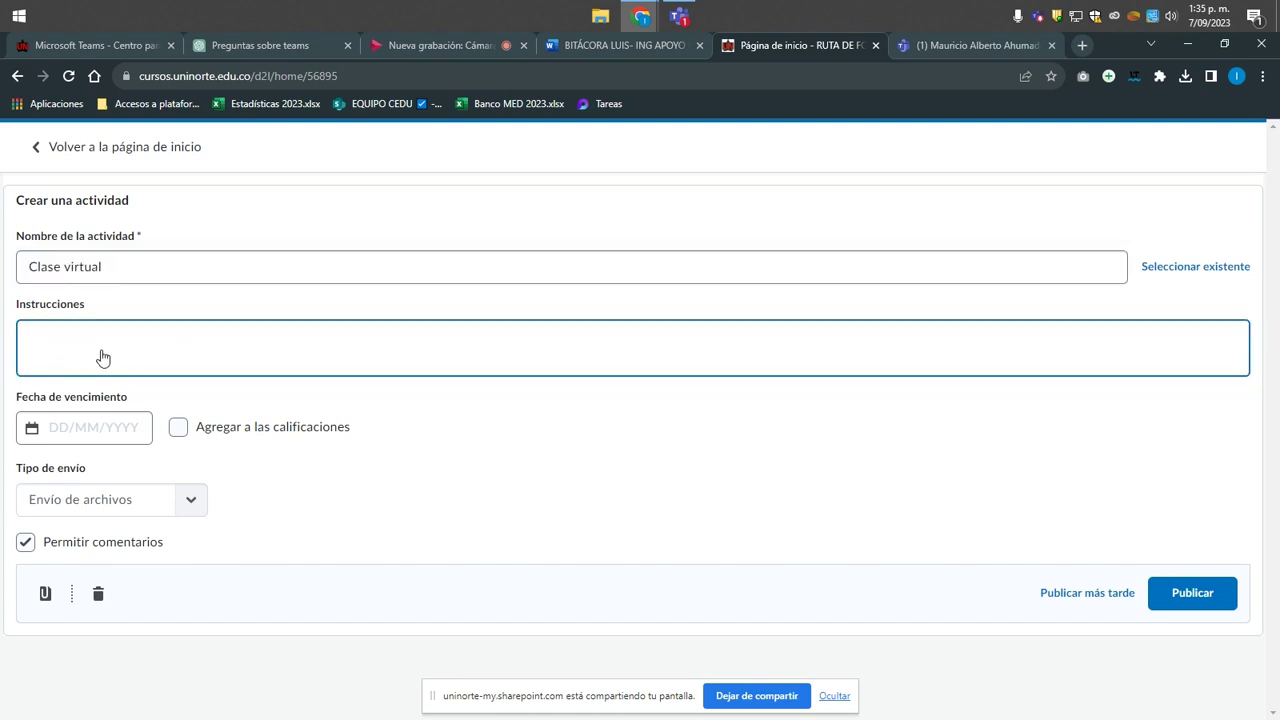
click(106, 349)
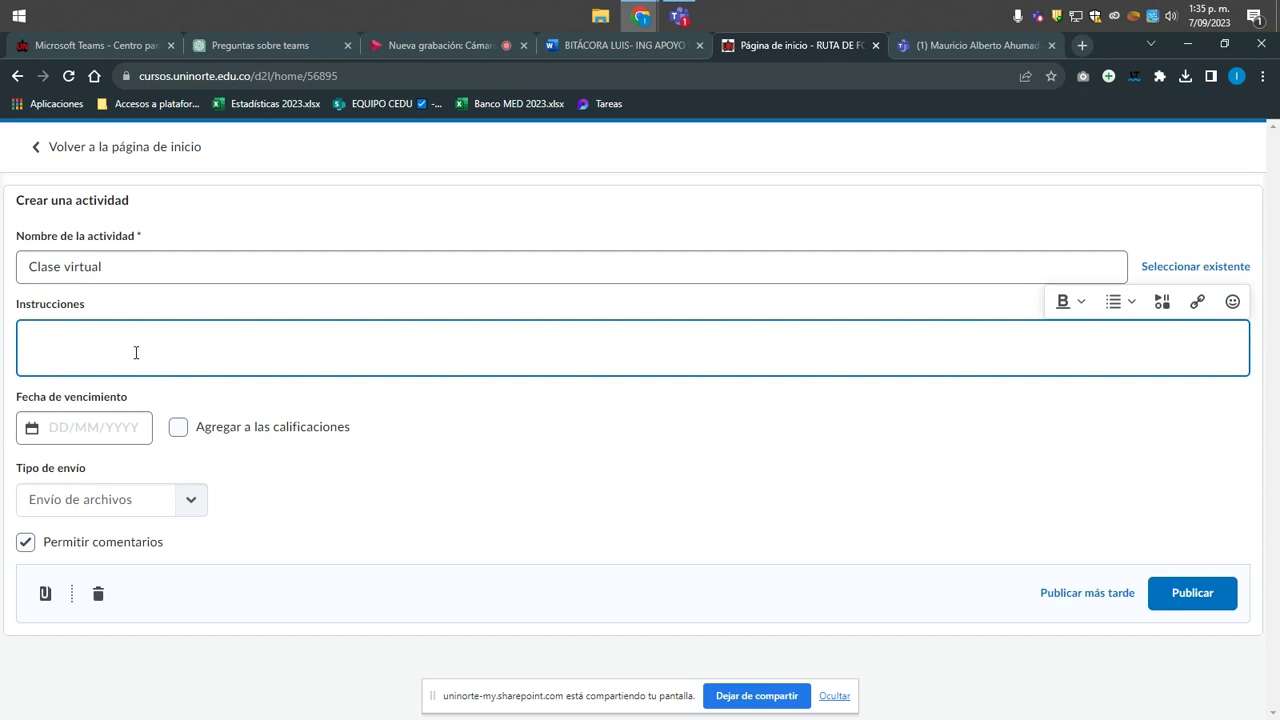
Choose an existing MS Teams Meeting activity as the attachment and sign in to Microsoft Teams
click(43, 596)
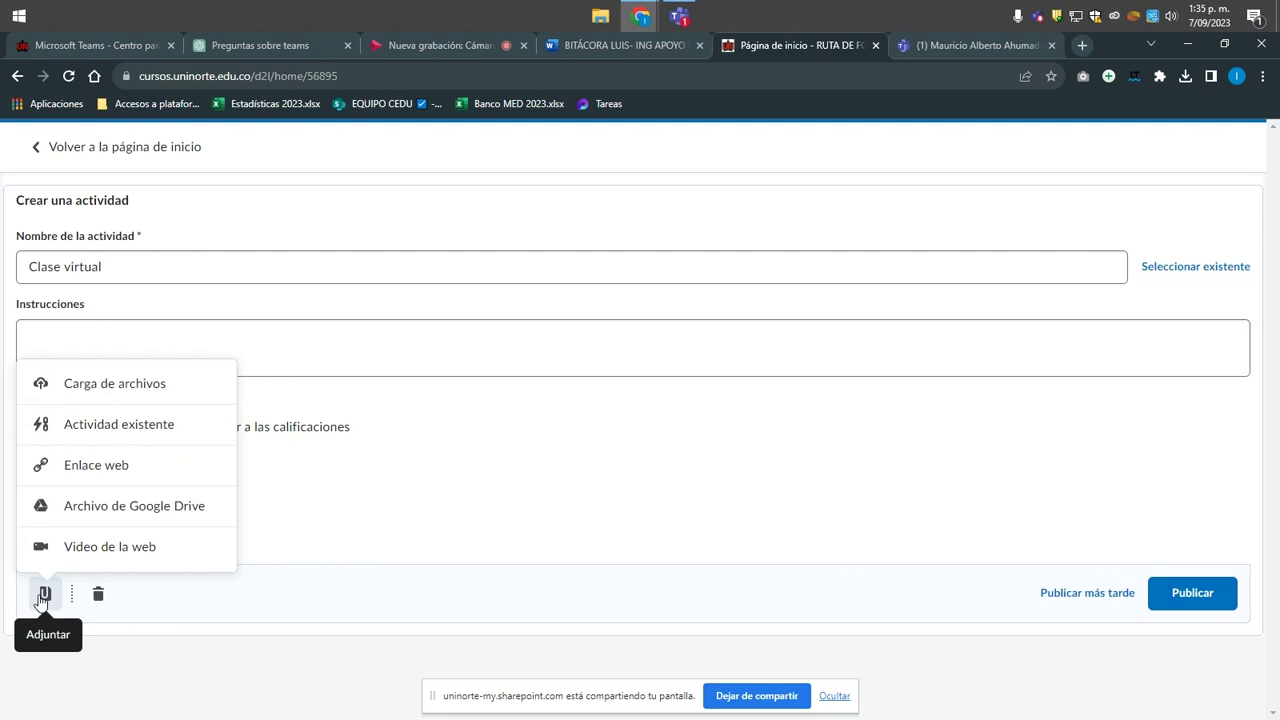
click(148, 434)
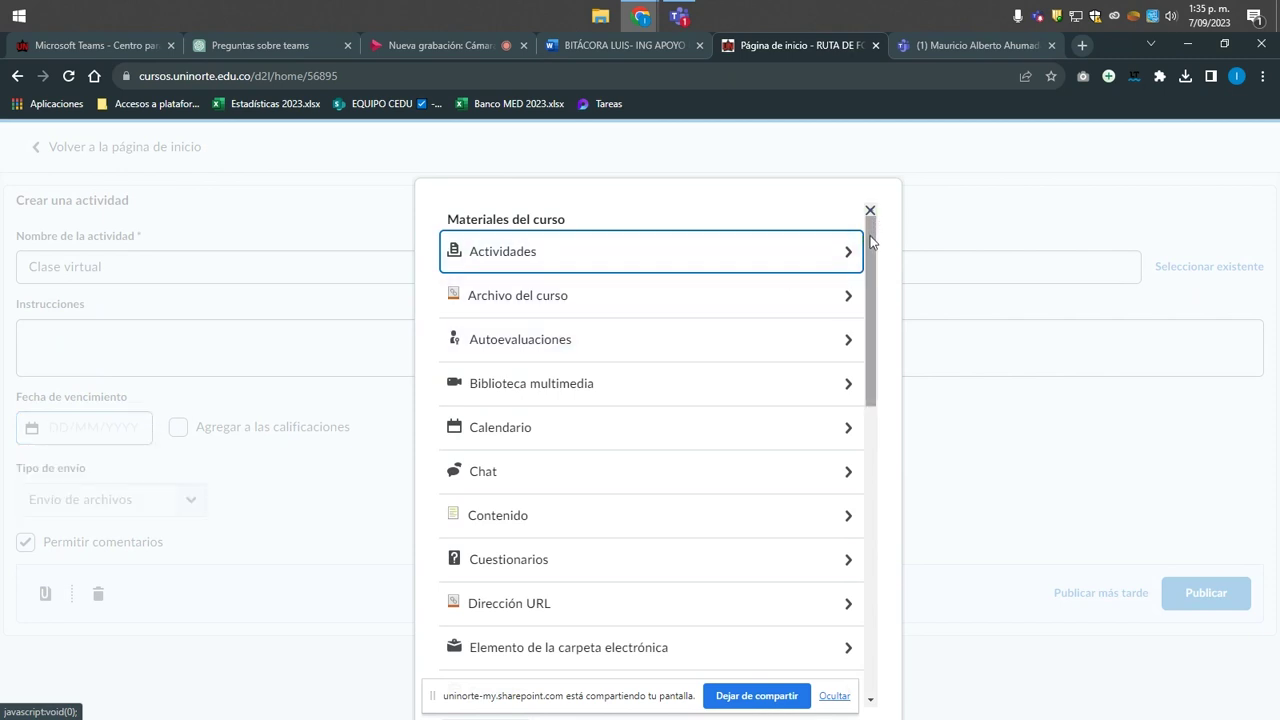
drag(871, 244, 854, 536)
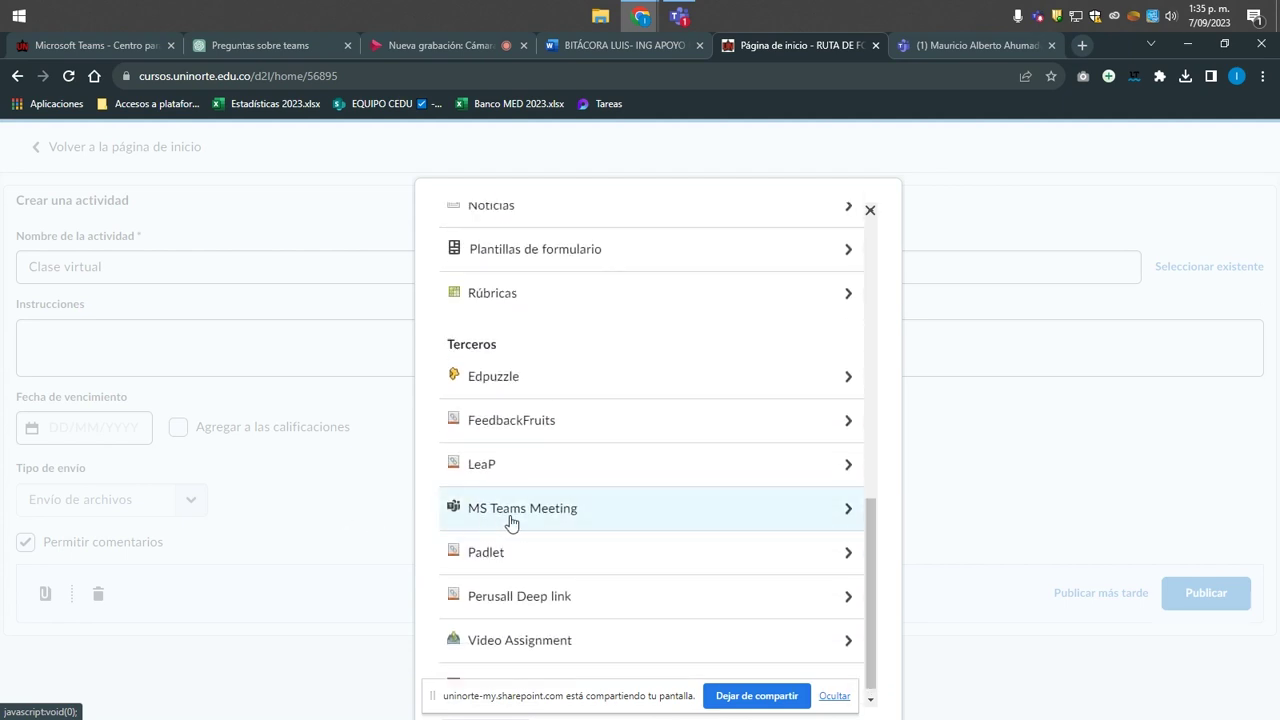
click(563, 517)
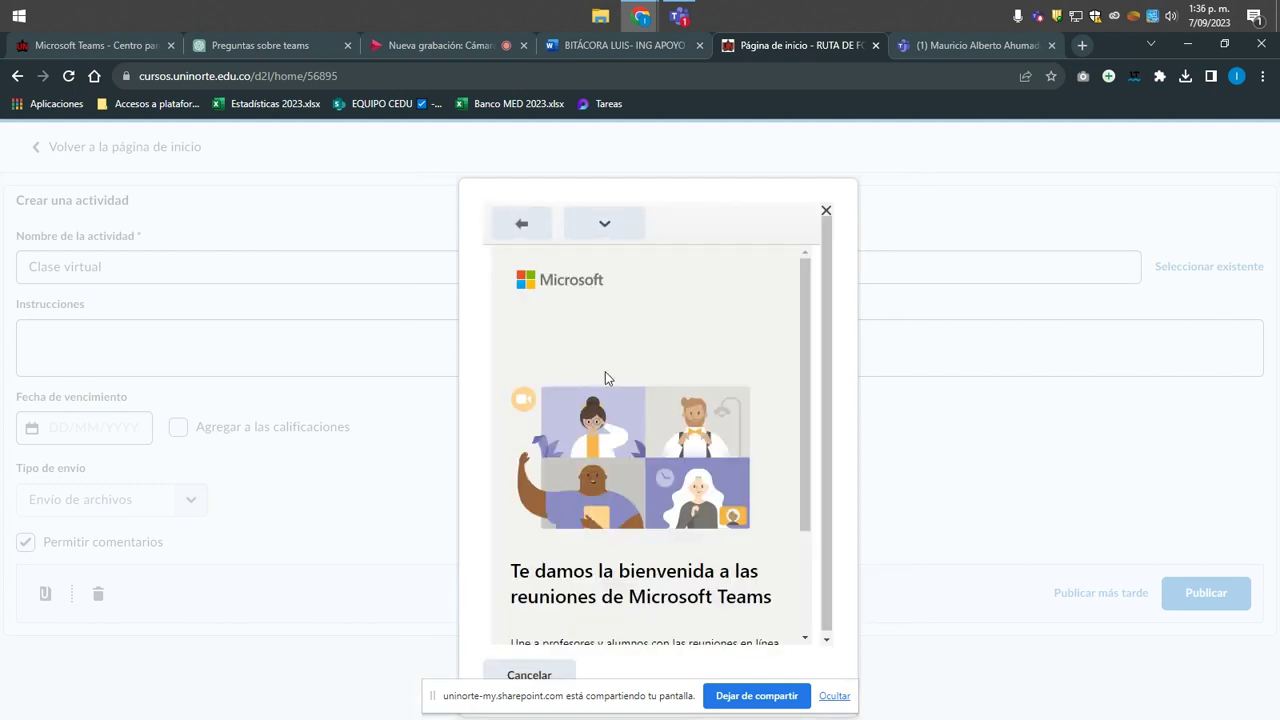
scroll(605, 371, down, 3)
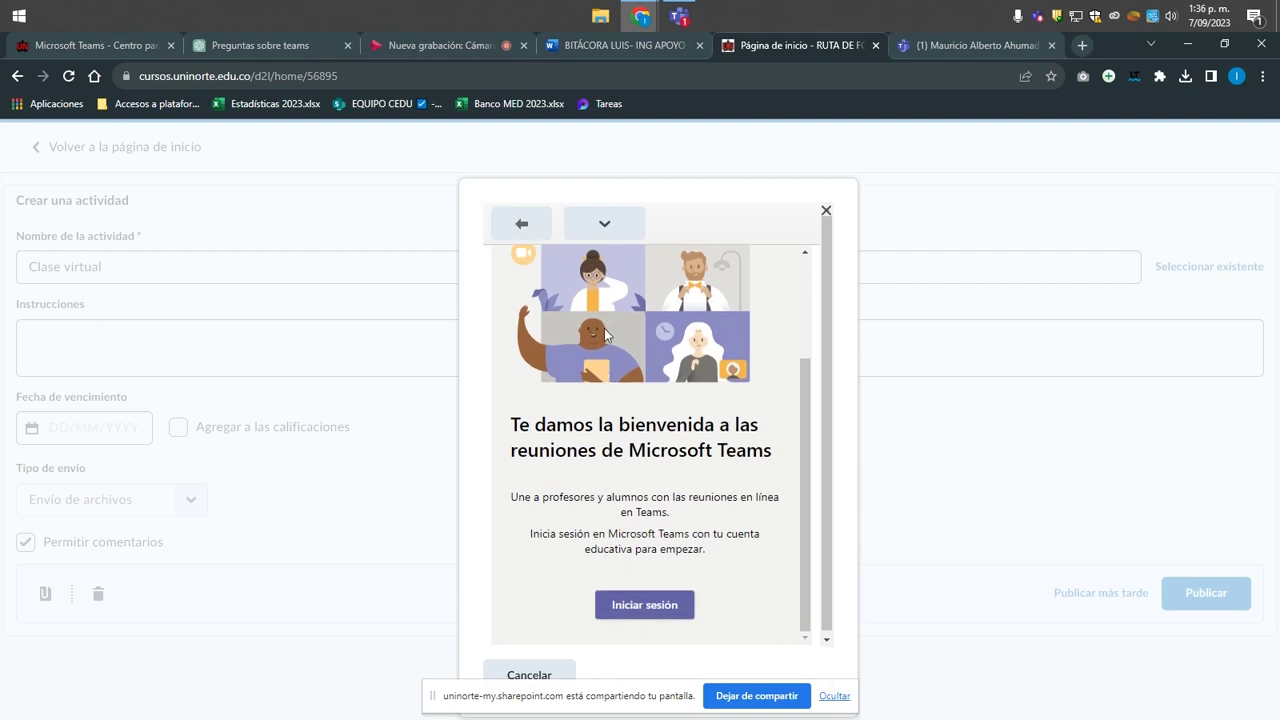
click(655, 609)
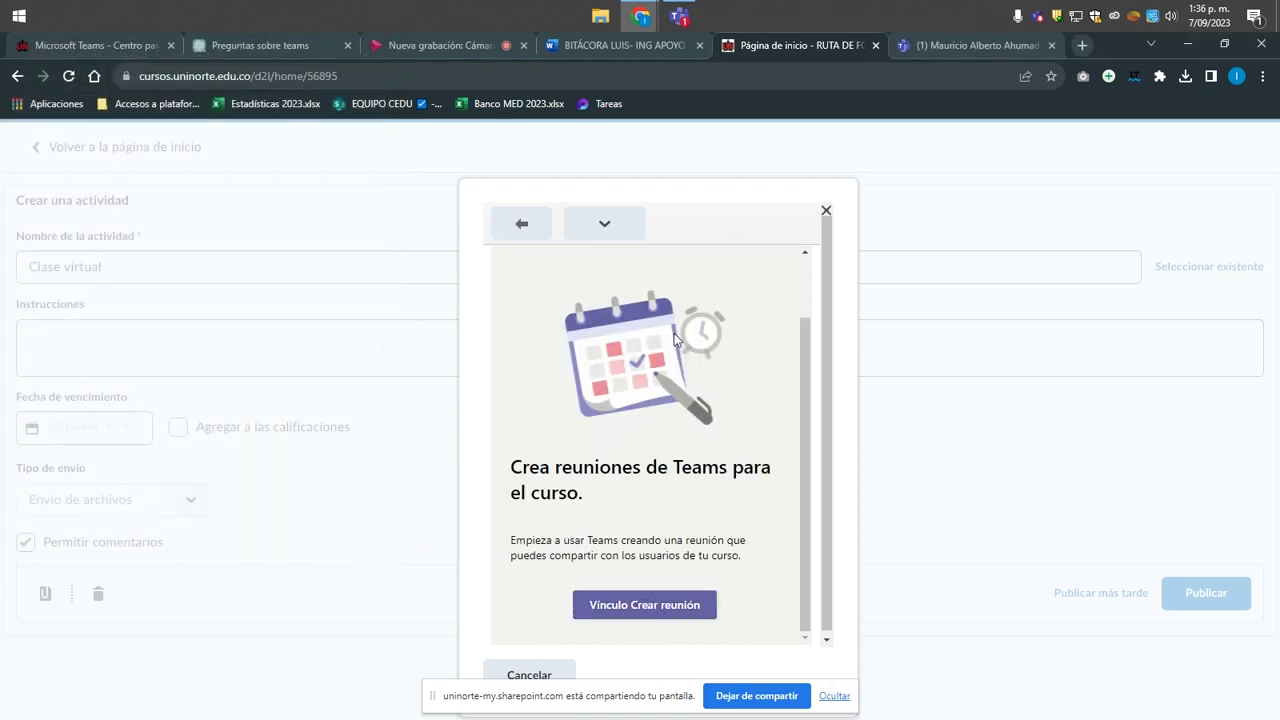
Start a new Teams meeting link titled "Clase virtual" and set its start date to 7 September 2023
scroll(689, 358, up, 2)
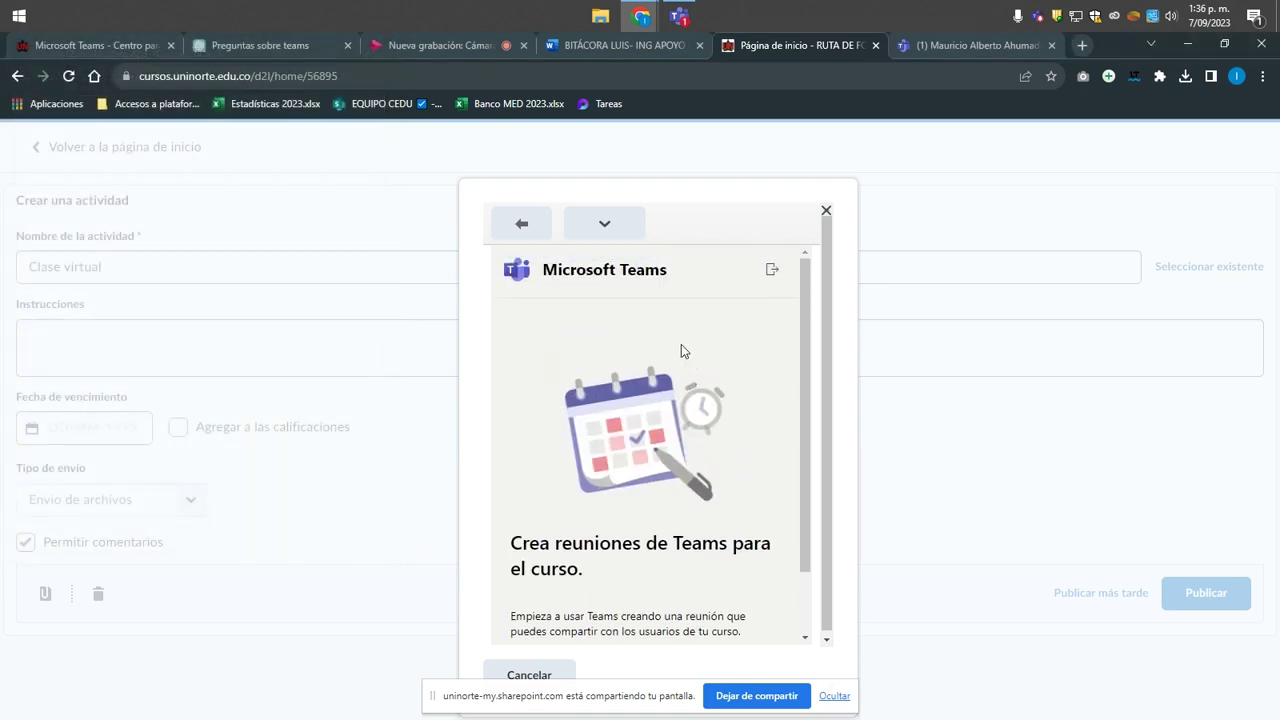
scroll(610, 420, down, 2)
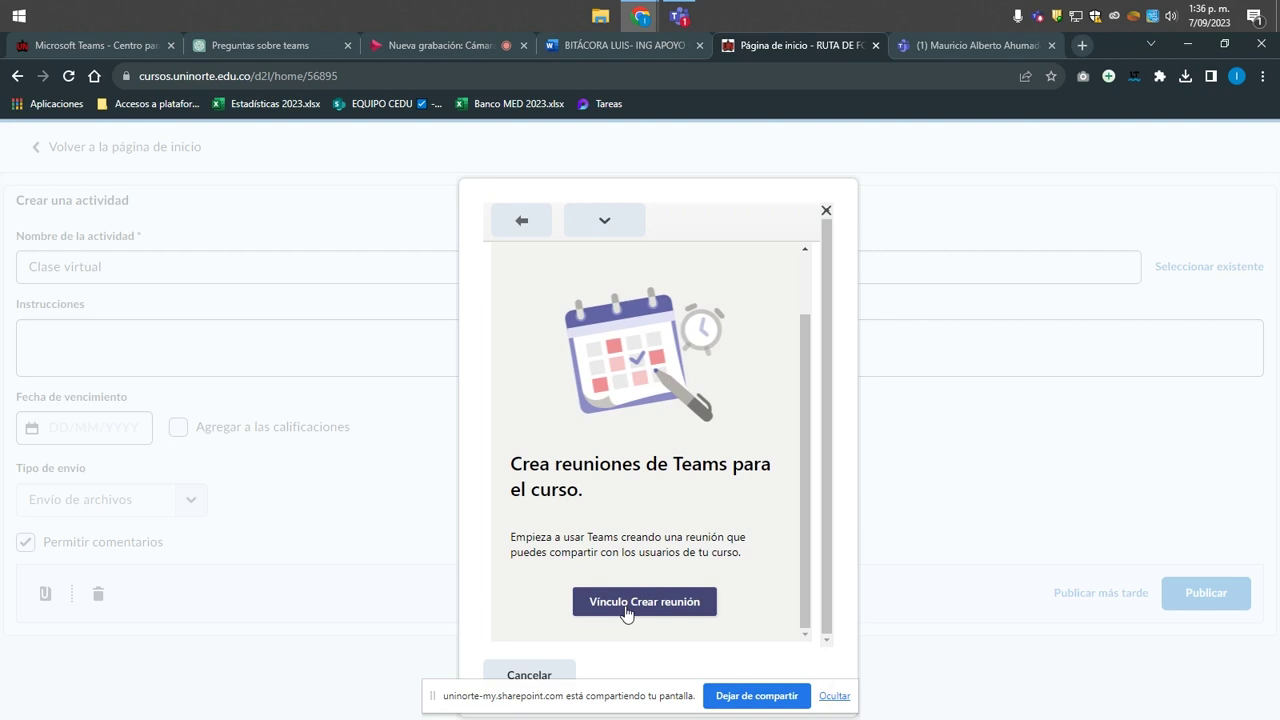
click(627, 605)
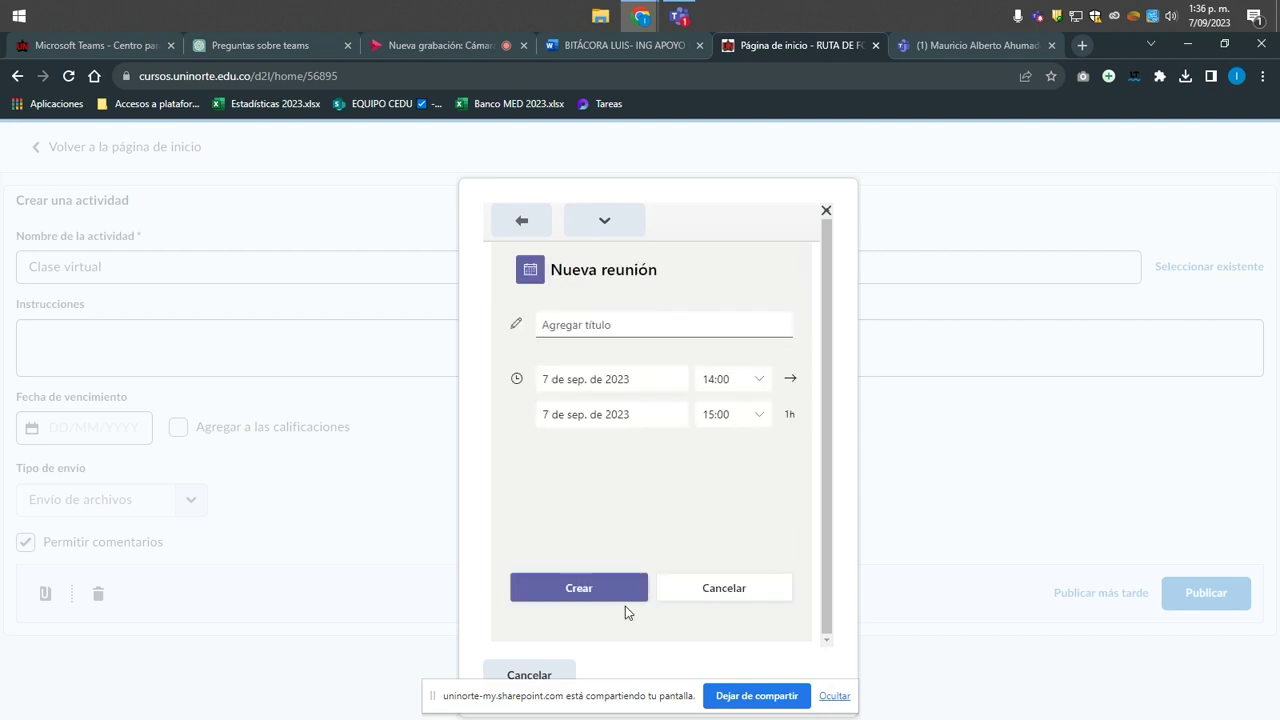
click(836, 699)
click(568, 324)
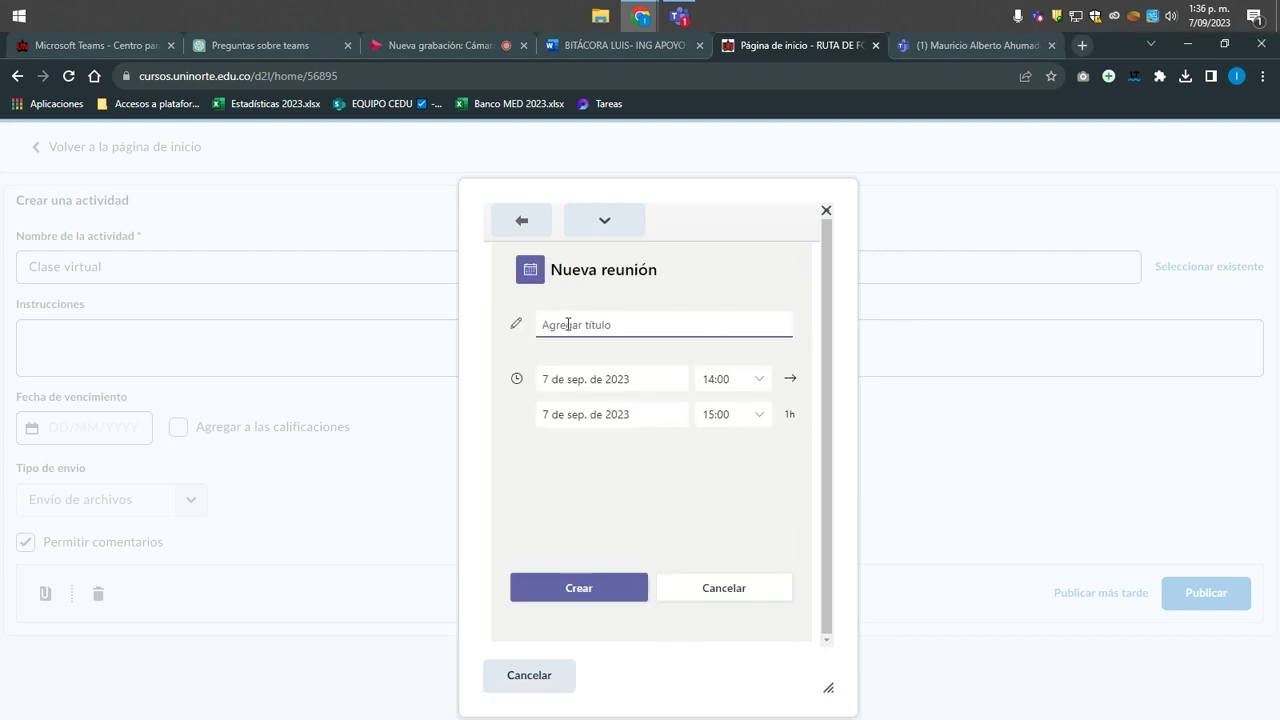
key(ctrl+v)
click(651, 383)
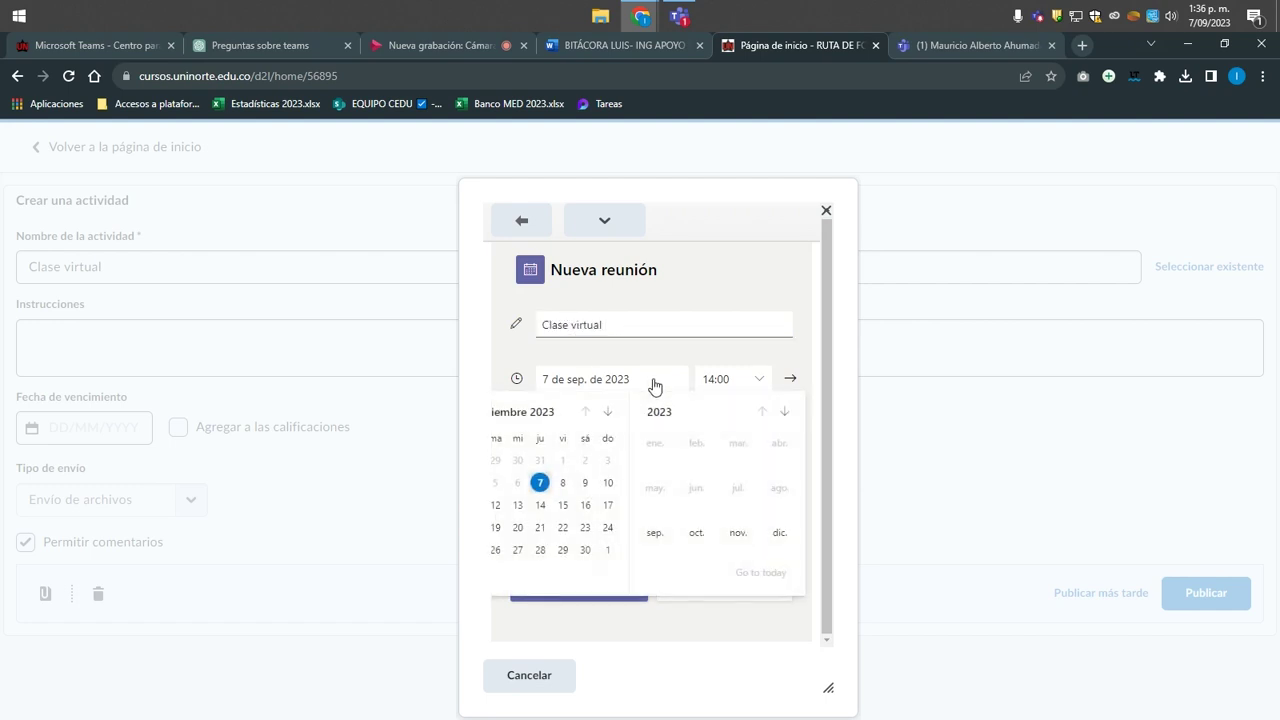
click(543, 483)
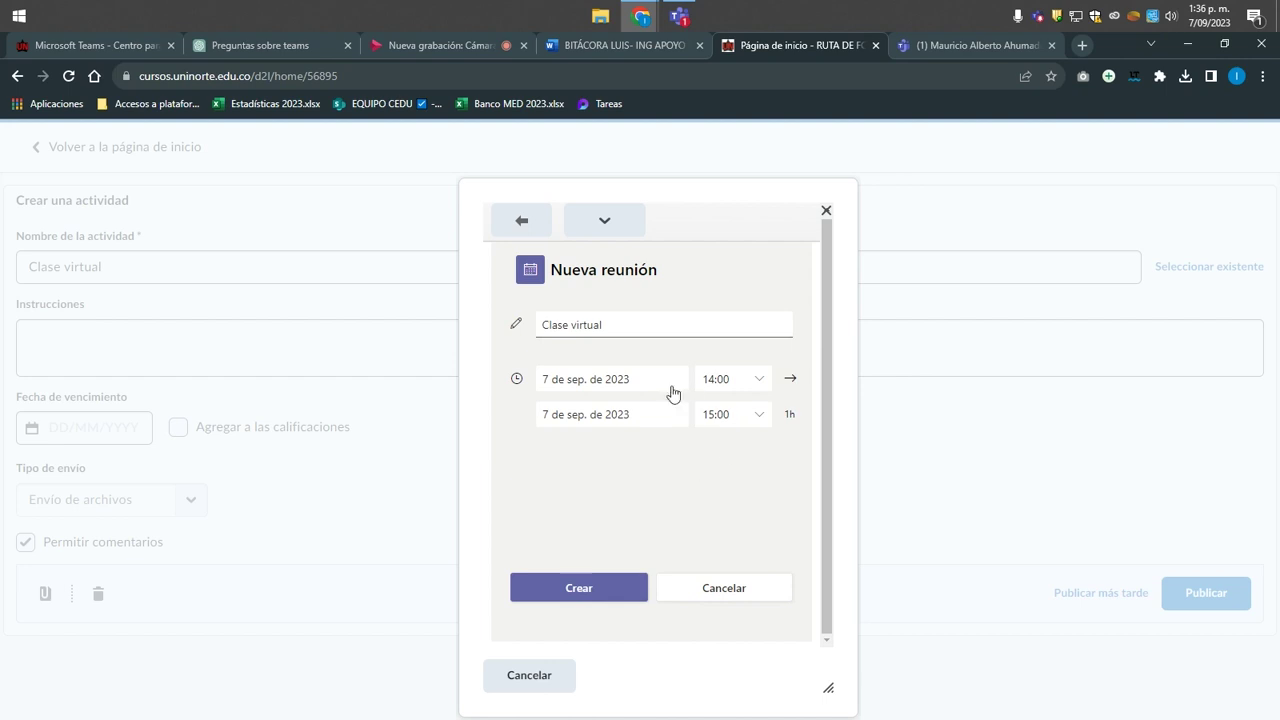
Try to set the meeting's start time to 13:00
click(759, 382)
scroll(733, 493, down, 7)
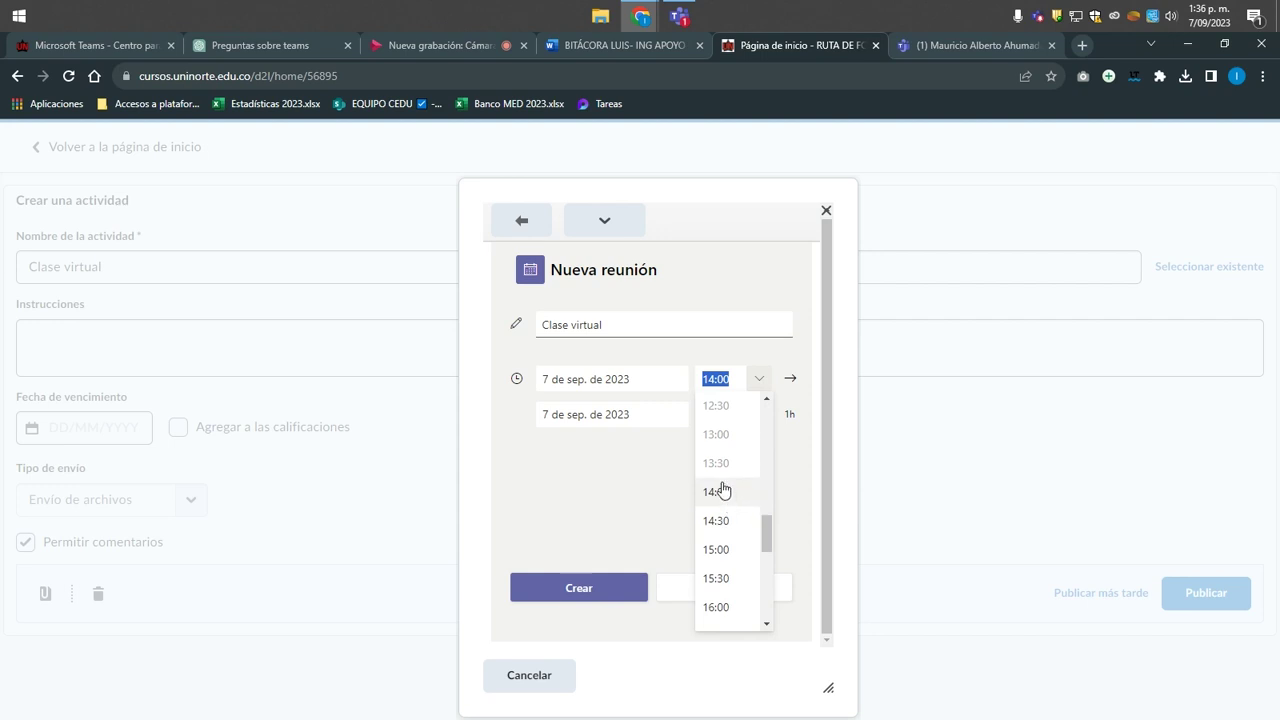
click(715, 380)
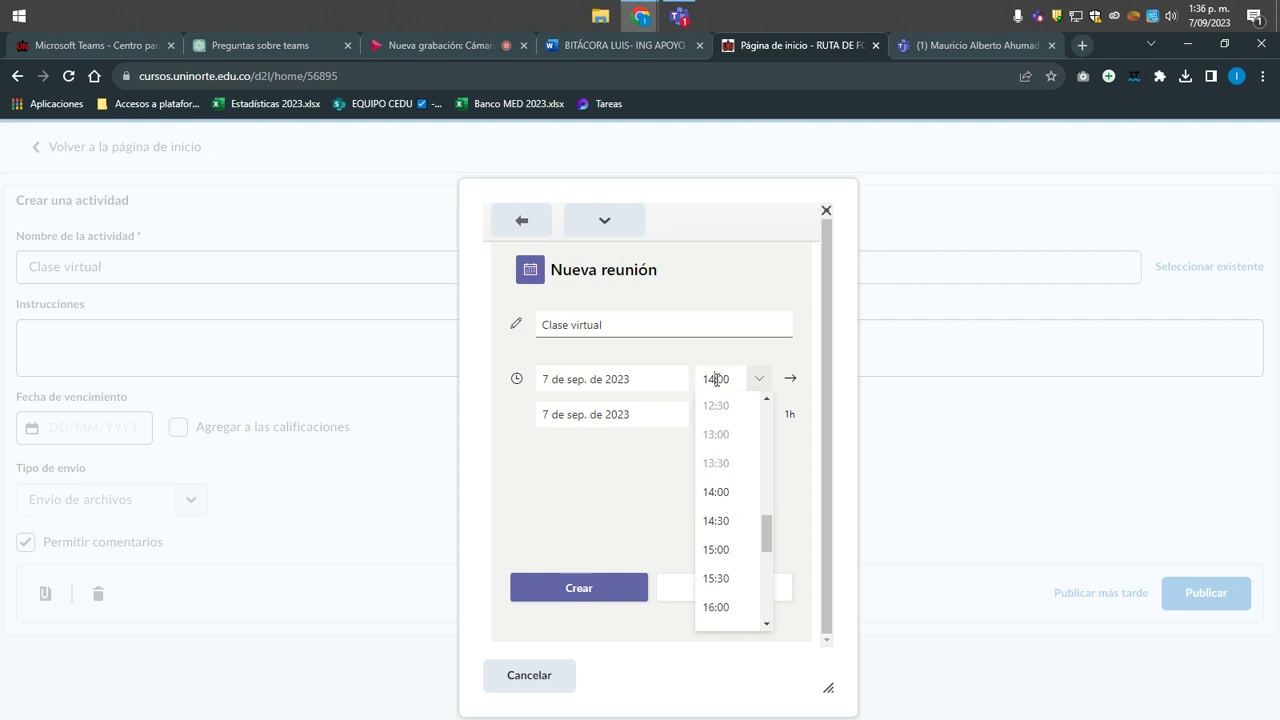
key(BackSpace)
text(3)
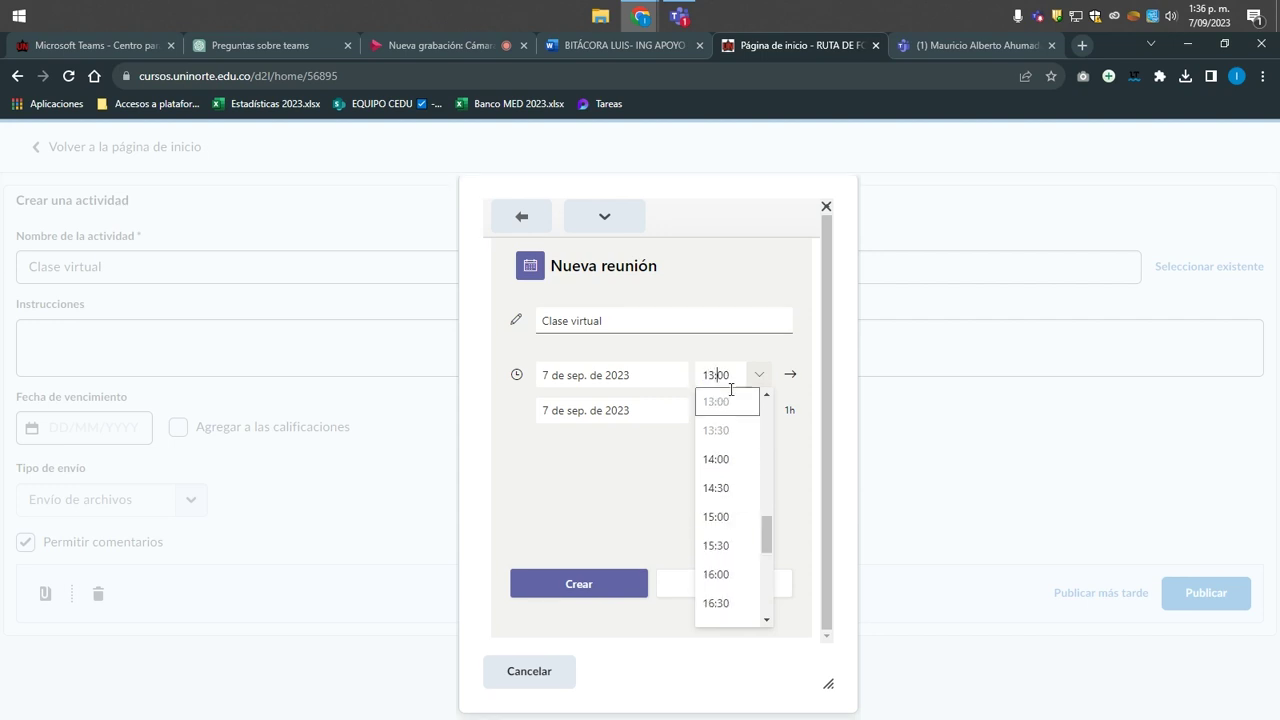
text(0)
click(770, 352)
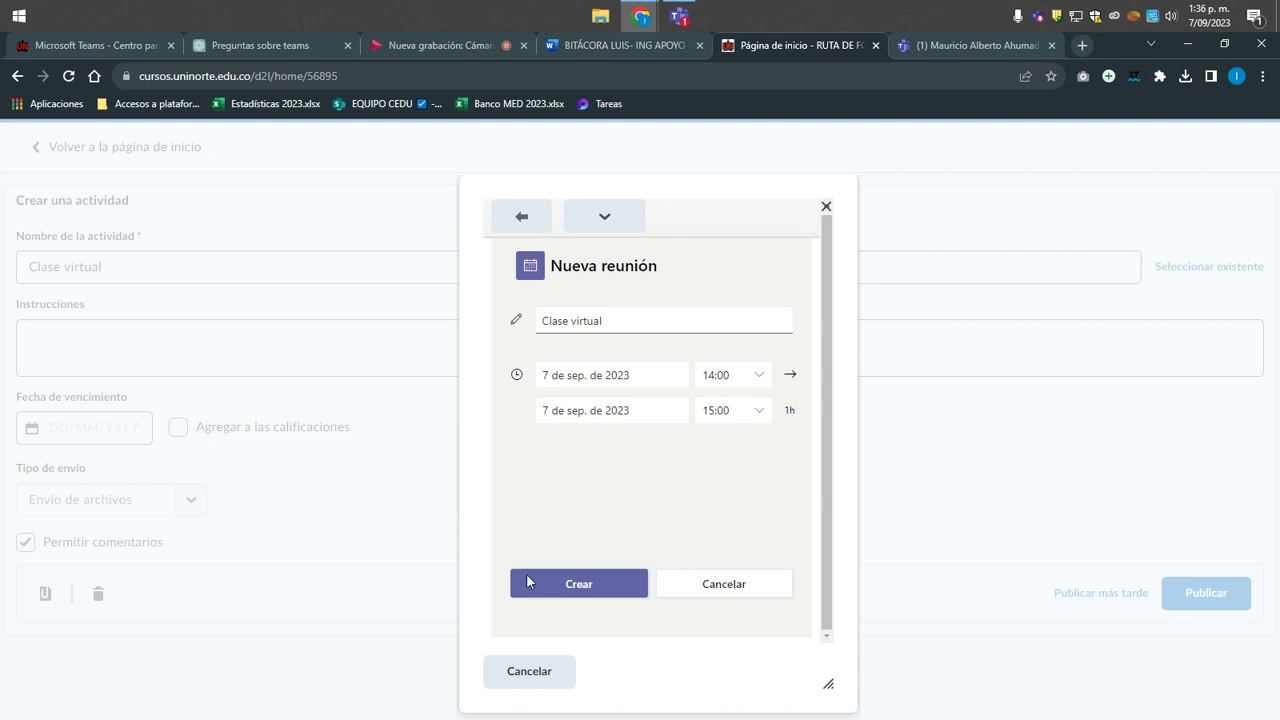
Create the Teams meeting and review its date, time and joining details
click(579, 584)
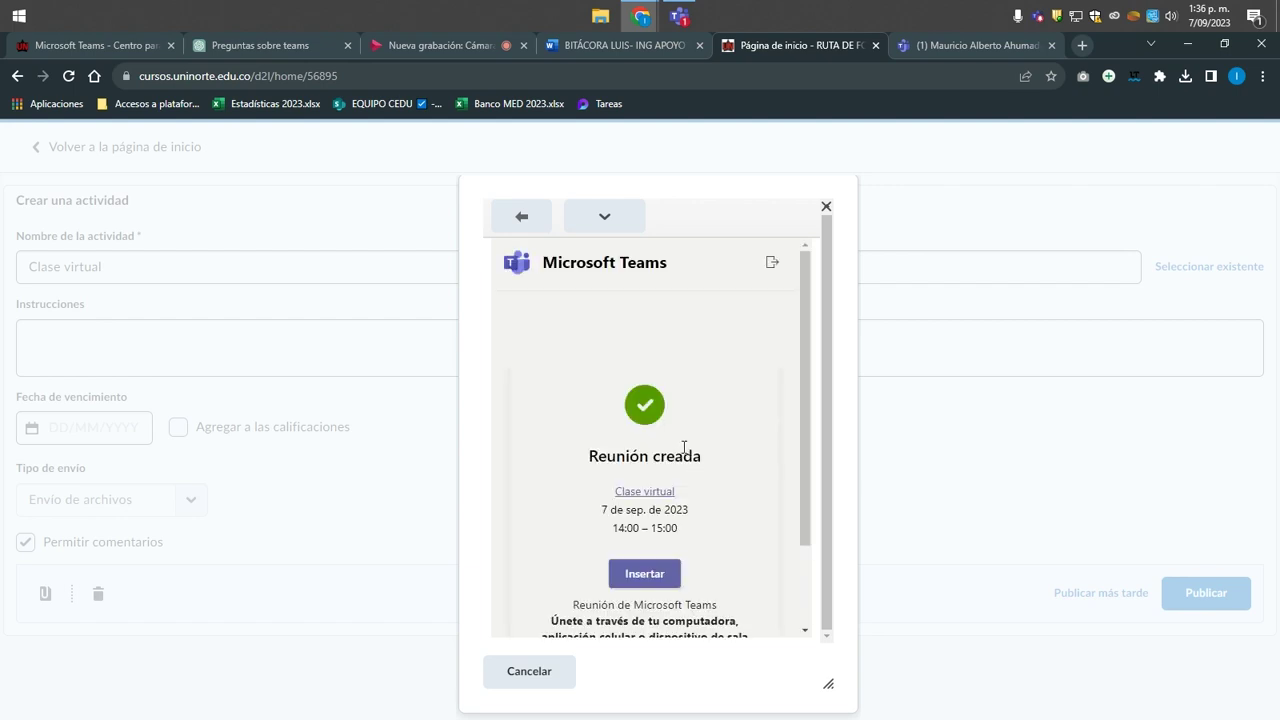
scroll(692, 397, down, 1)
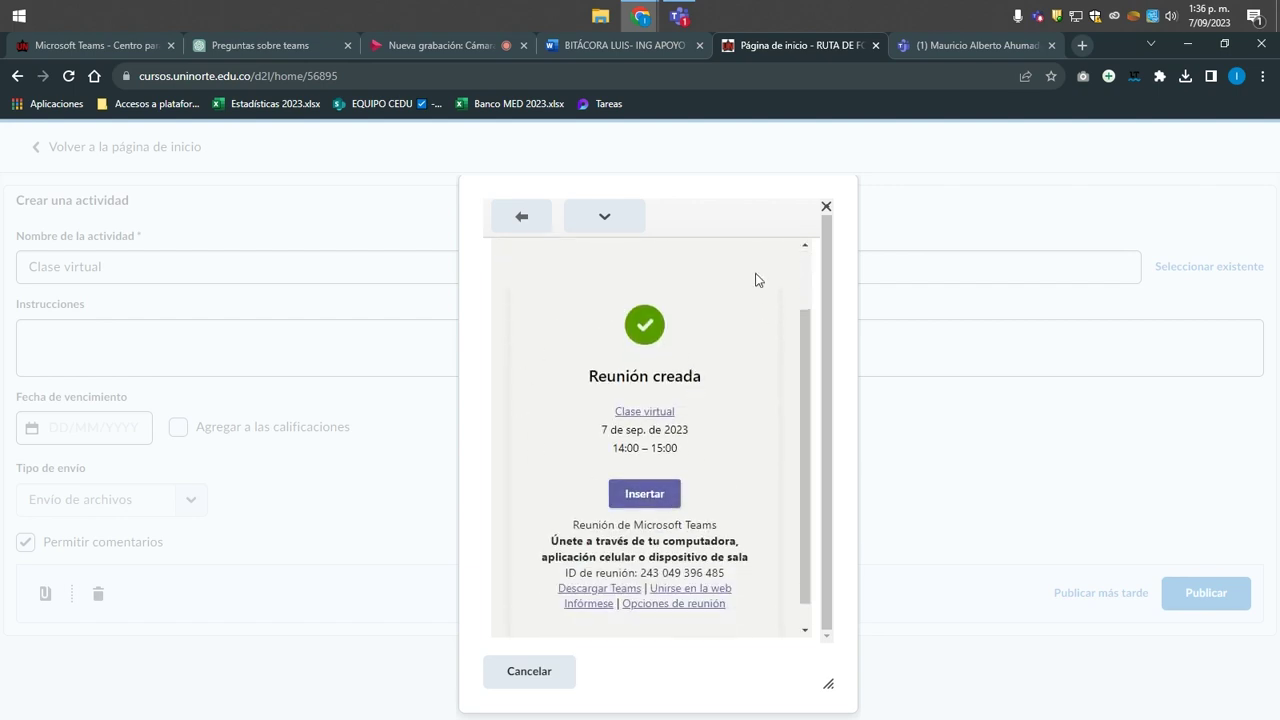
scroll(608, 486, down, 1)
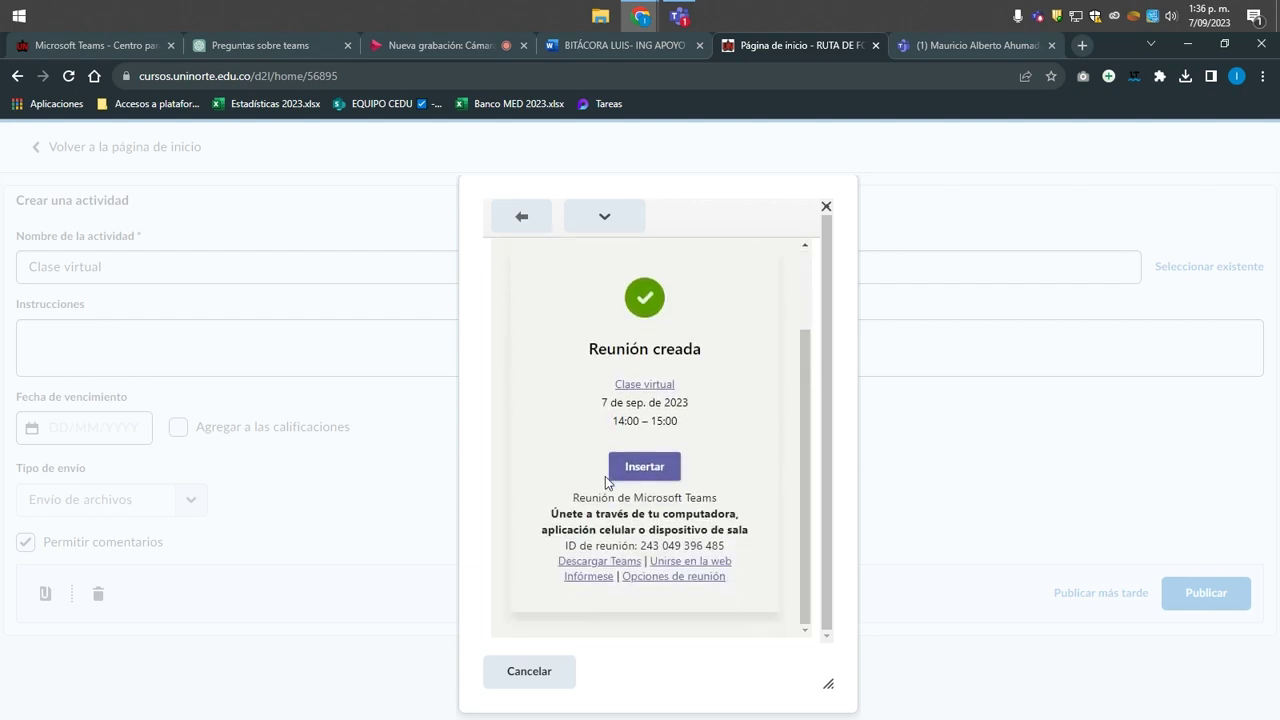
scroll(606, 482, up, 1)
scroll(606, 482, up, 1)
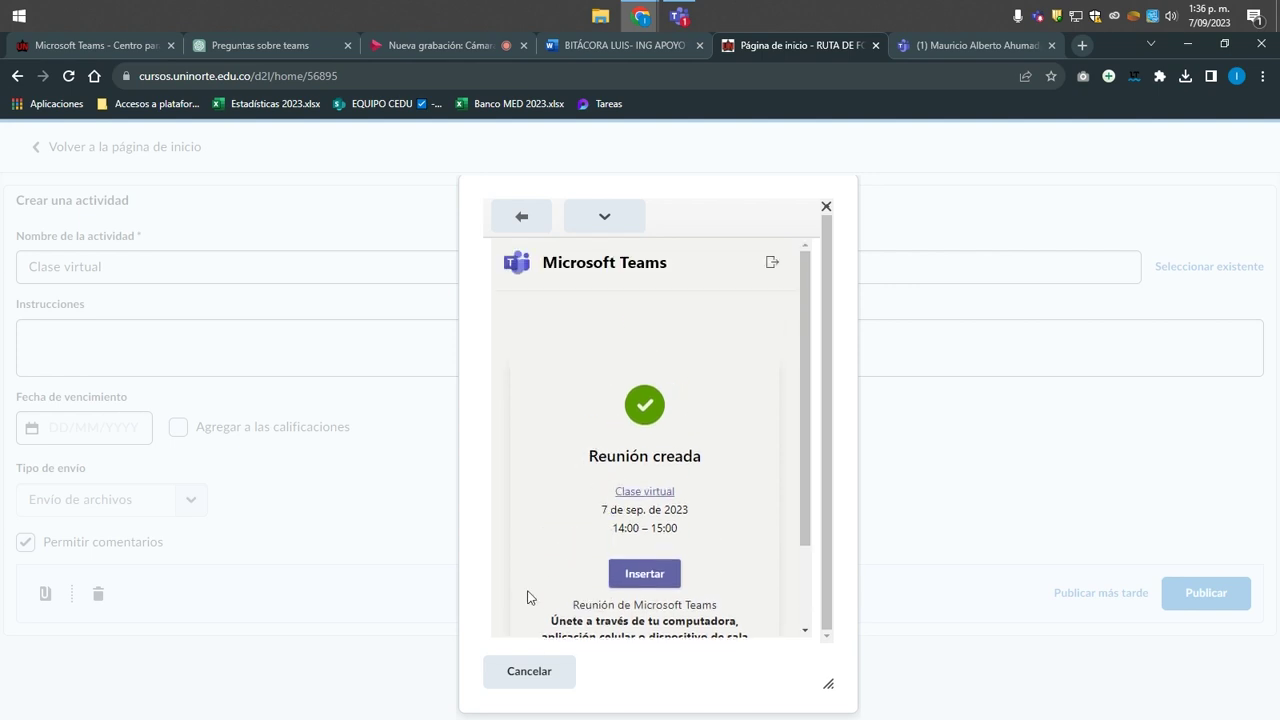
scroll(529, 597, down, 2)
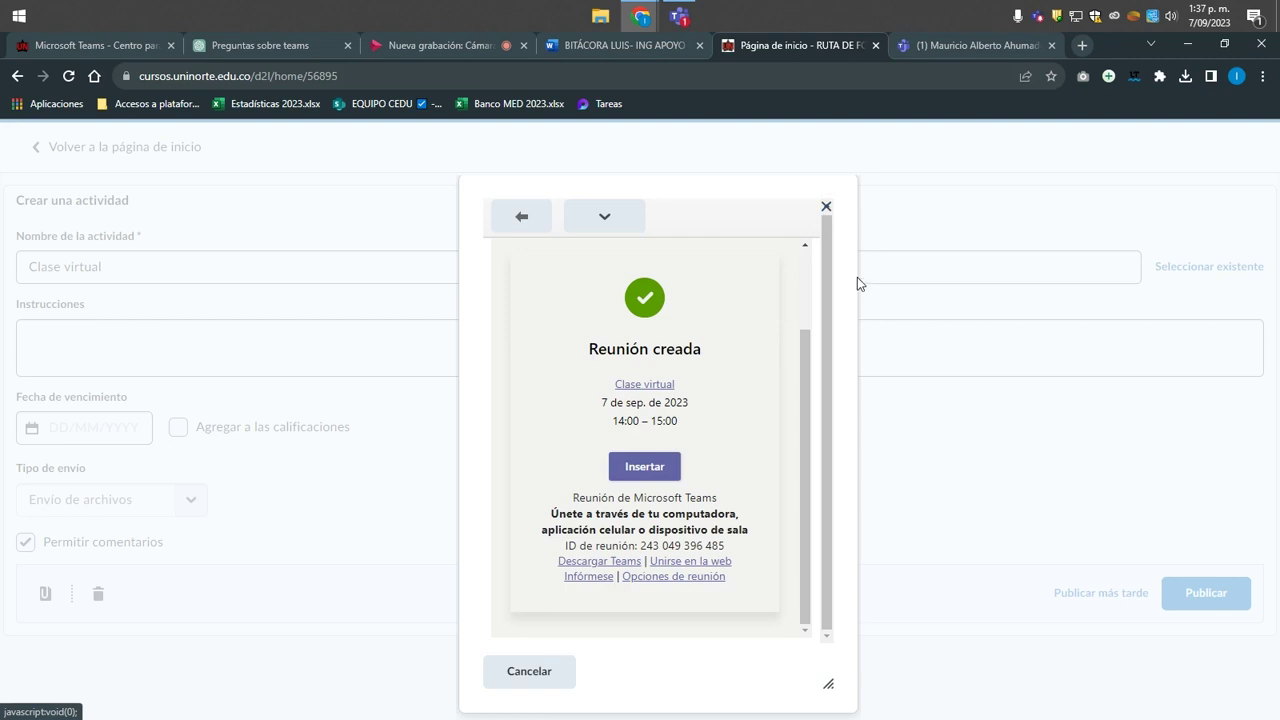
Insert the Teams meeting into the activity as an attachment and publish the activity
click(658, 479)
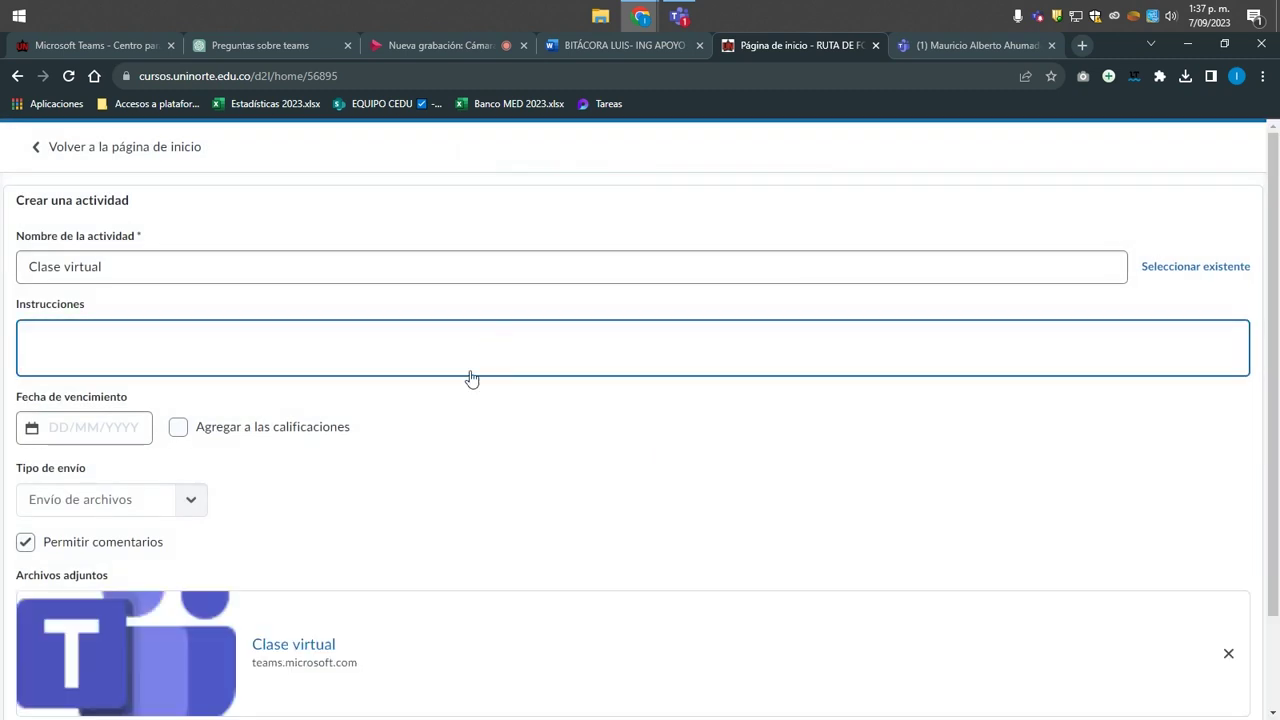
scroll(430, 390, down, 2)
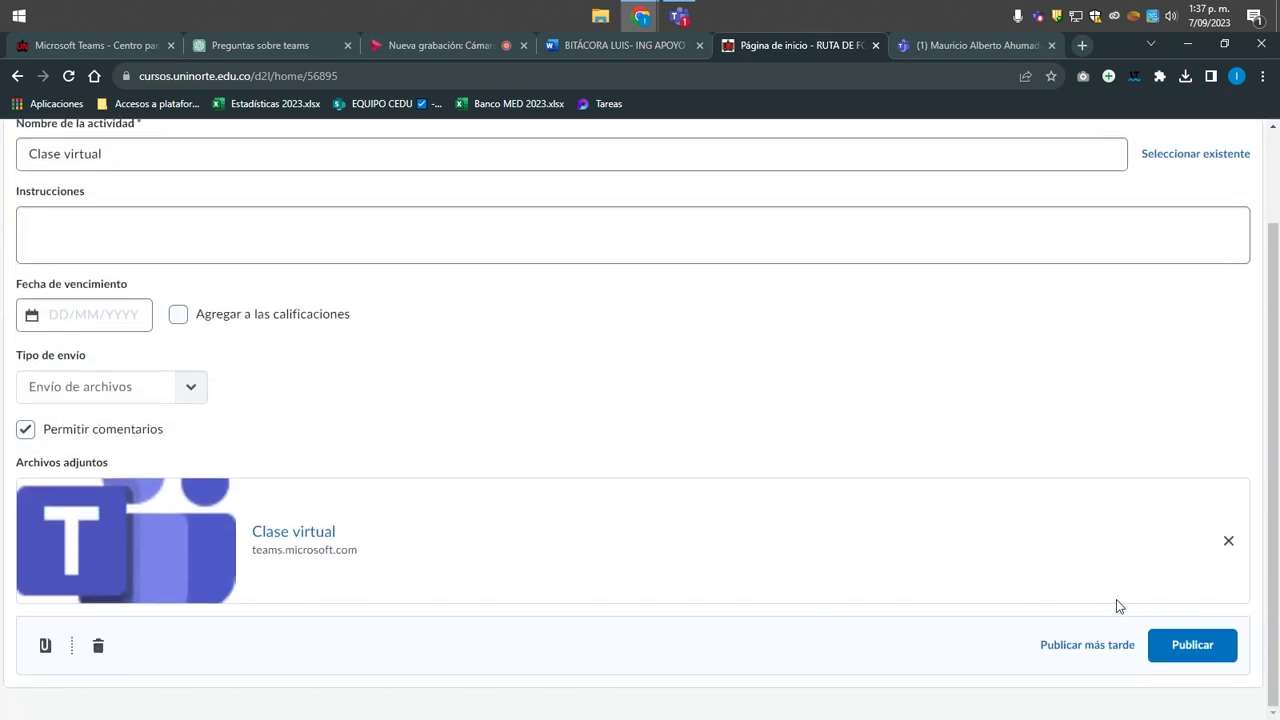
click(1180, 645)
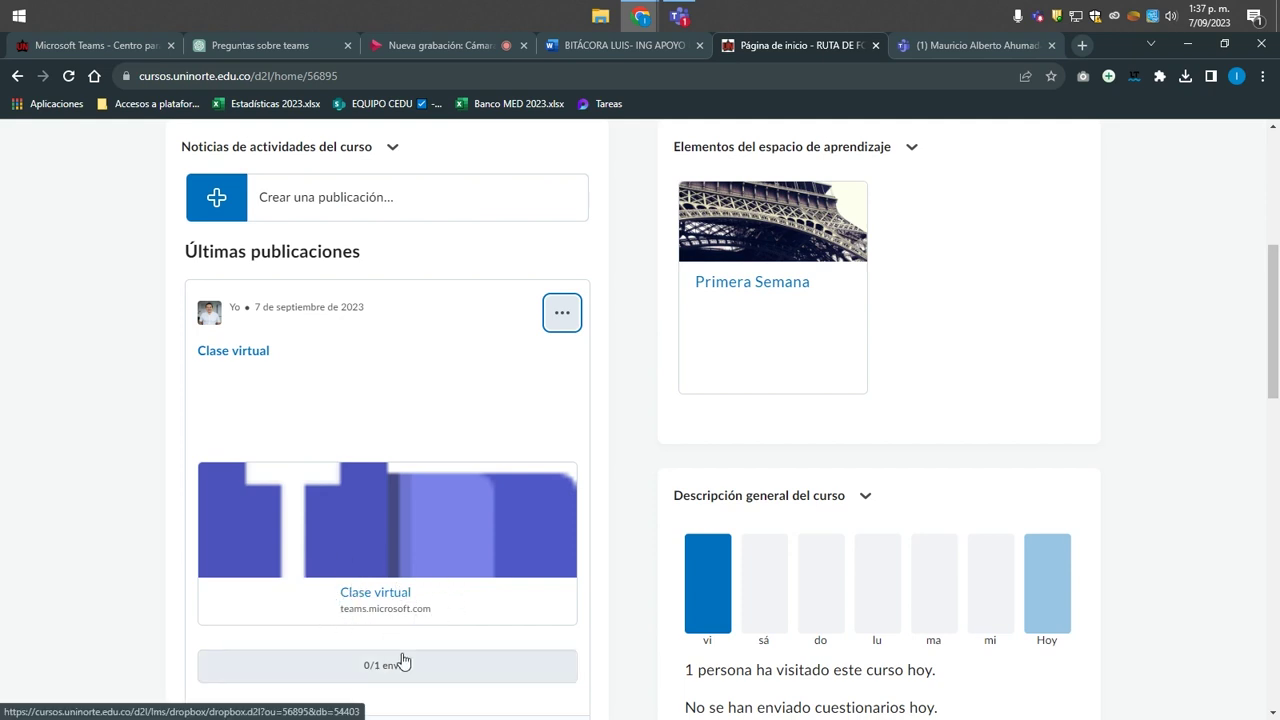
Open the published post's "Clase virtual" meeting link in the Microsoft Teams application and join with the camera turned on
click(363, 596)
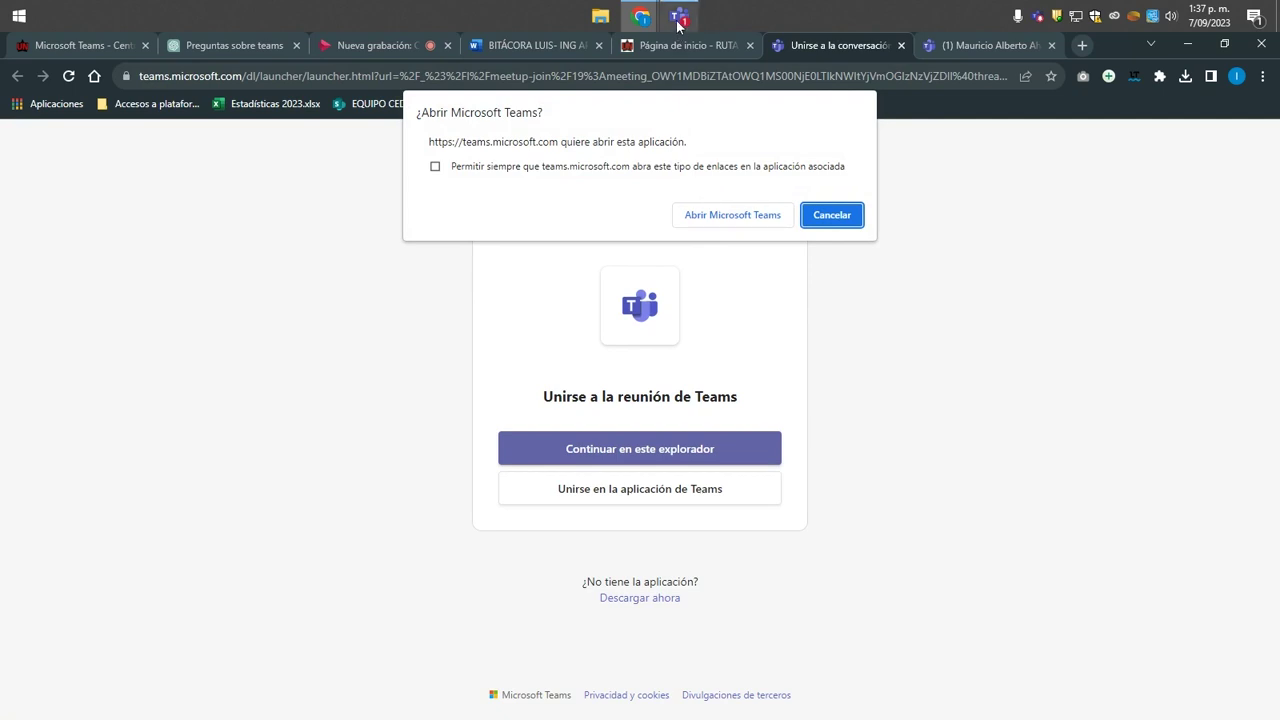
click(726, 225)
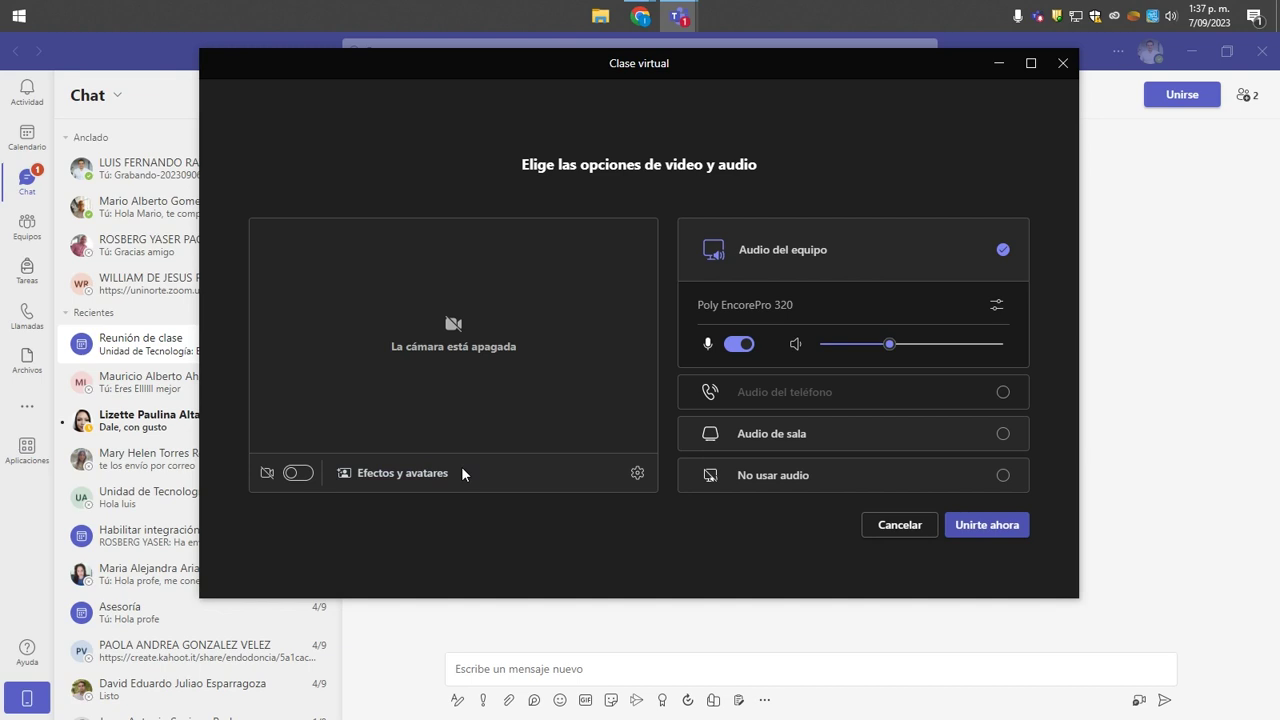
click(295, 474)
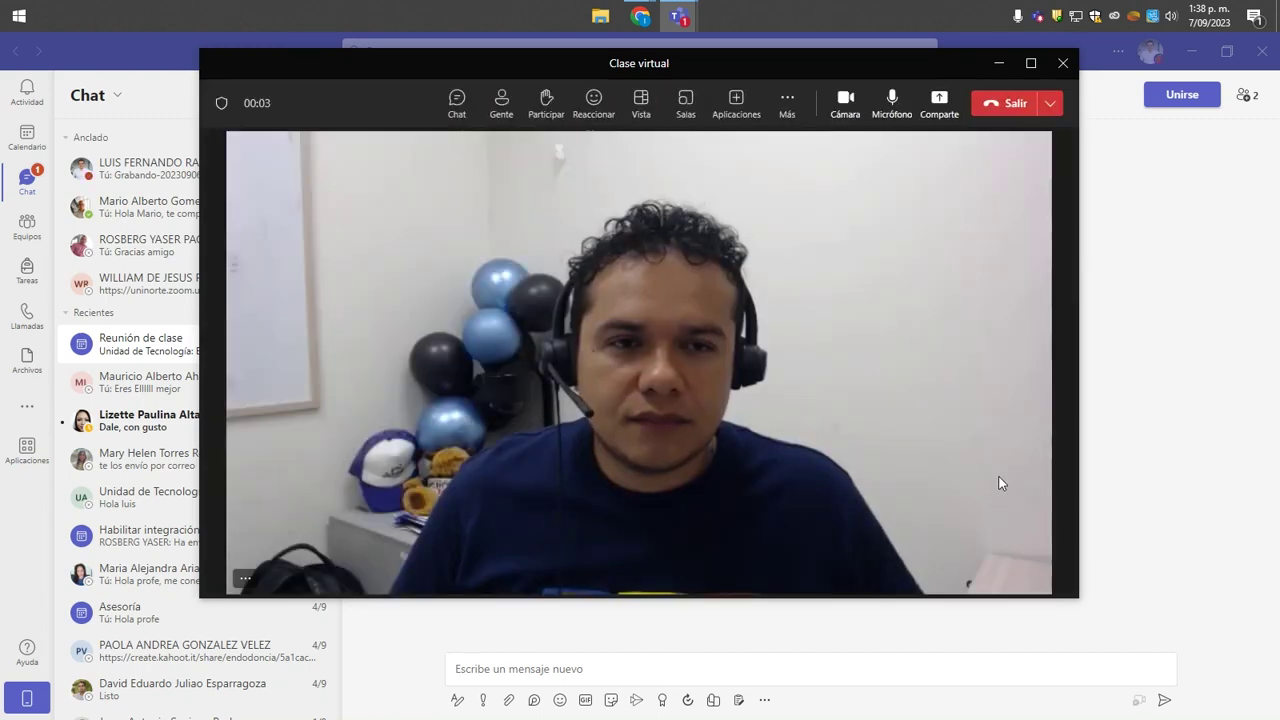
Maximize the meeting window and open the meeting chat
click(1031, 63)
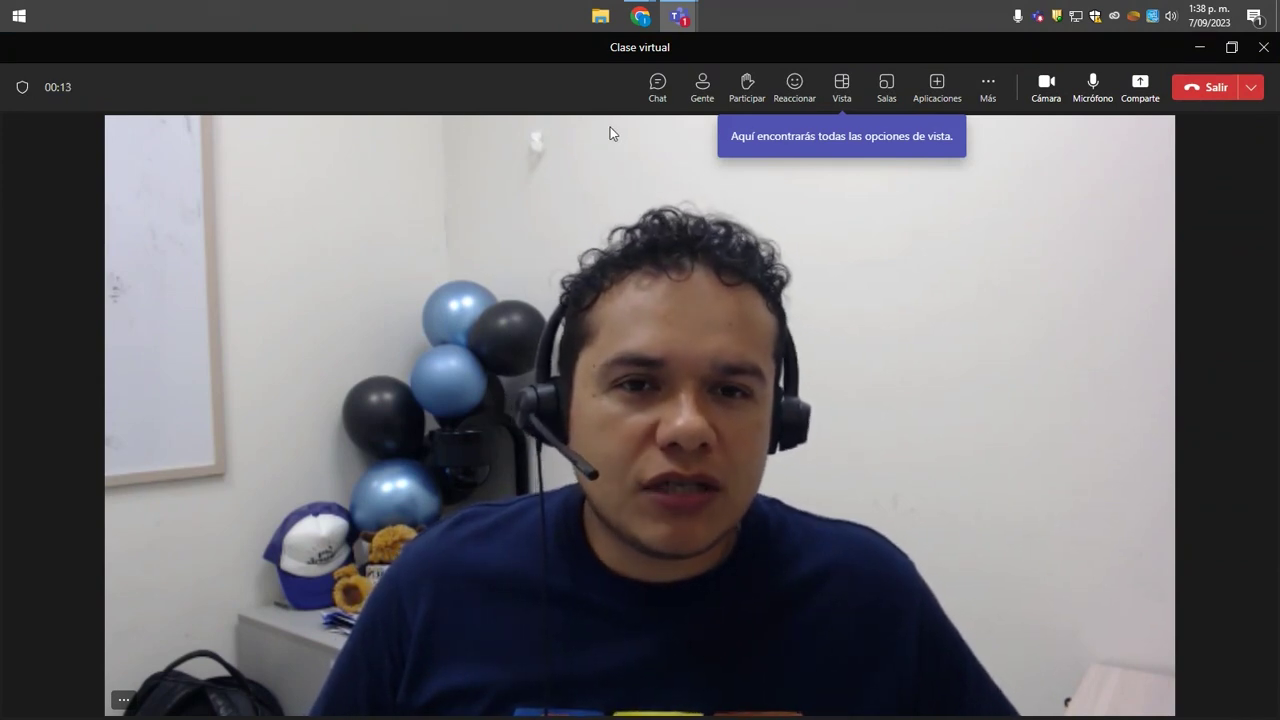
click(650, 88)
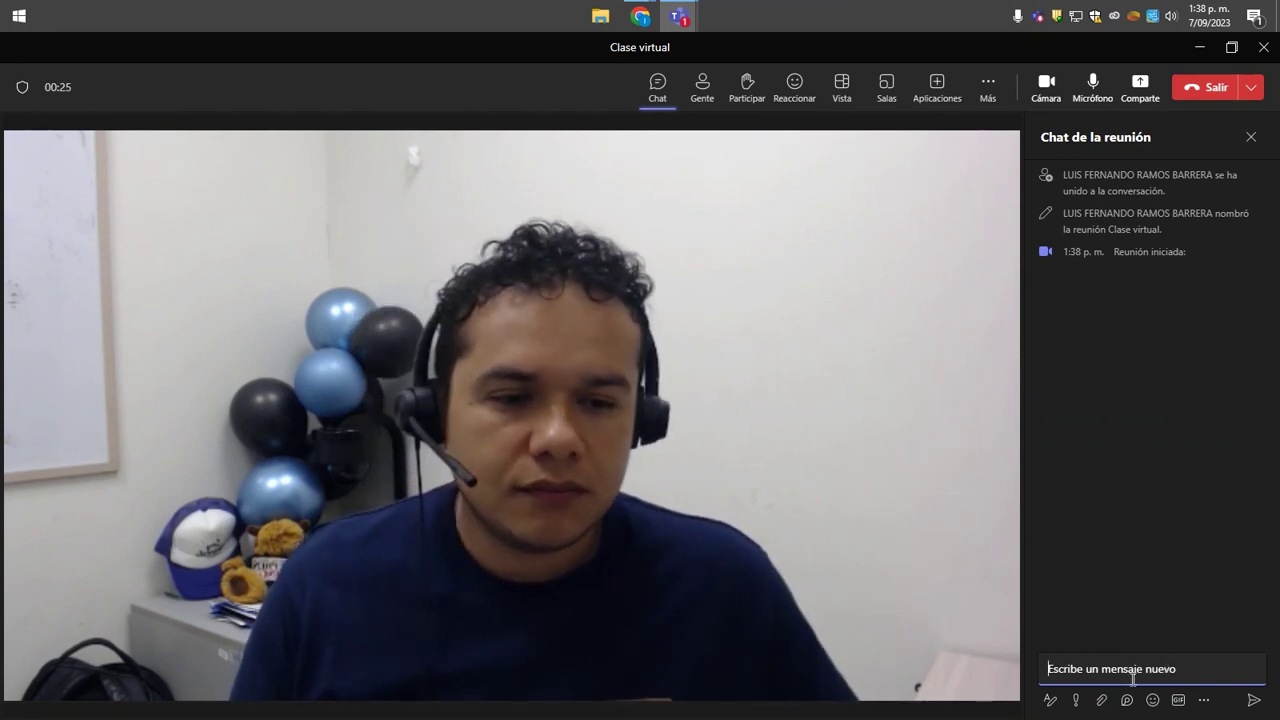
Send the message "Buenas tardes" in the meeting chat and show its reaction options
text(Buenas tardes)
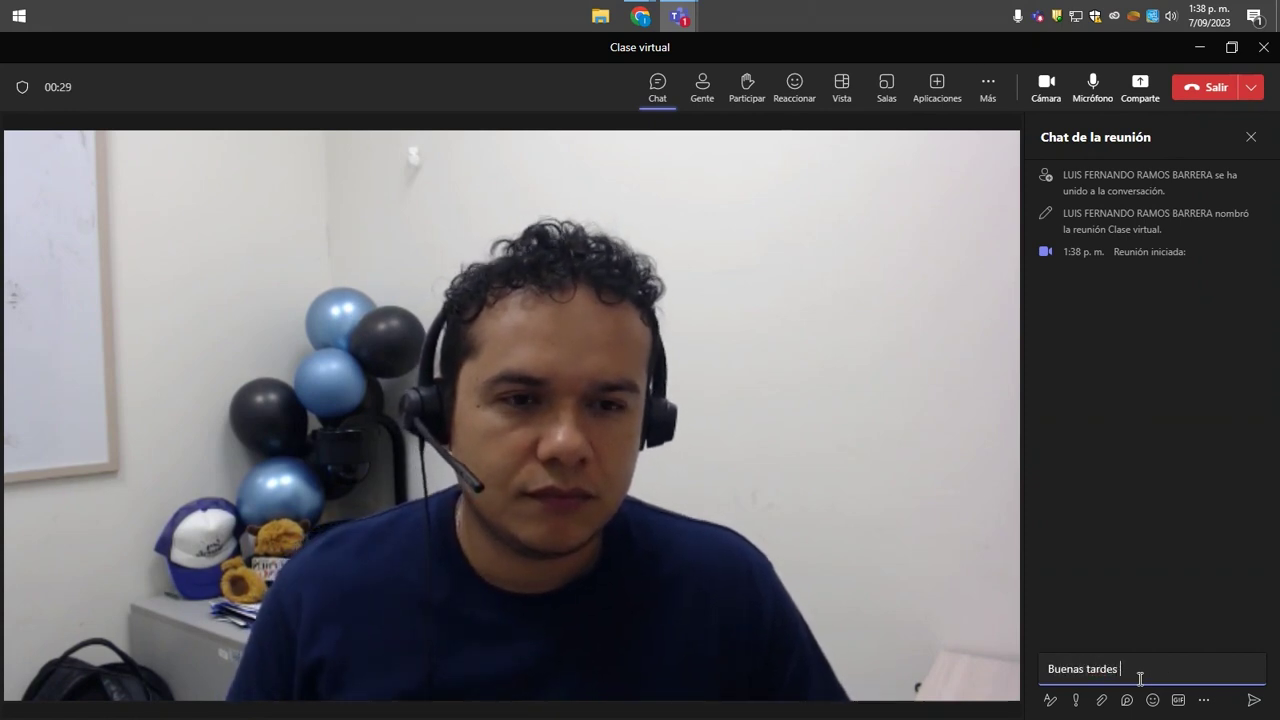
key(Return)
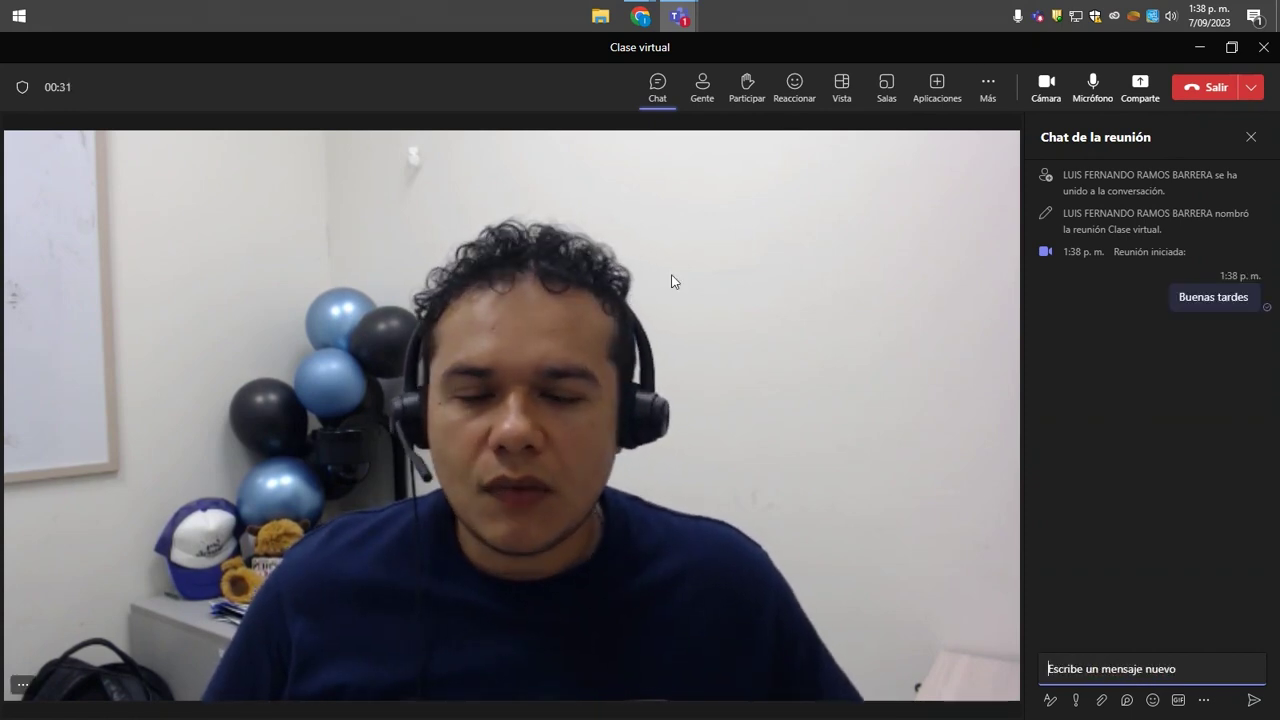
mouse_move(1196, 276)
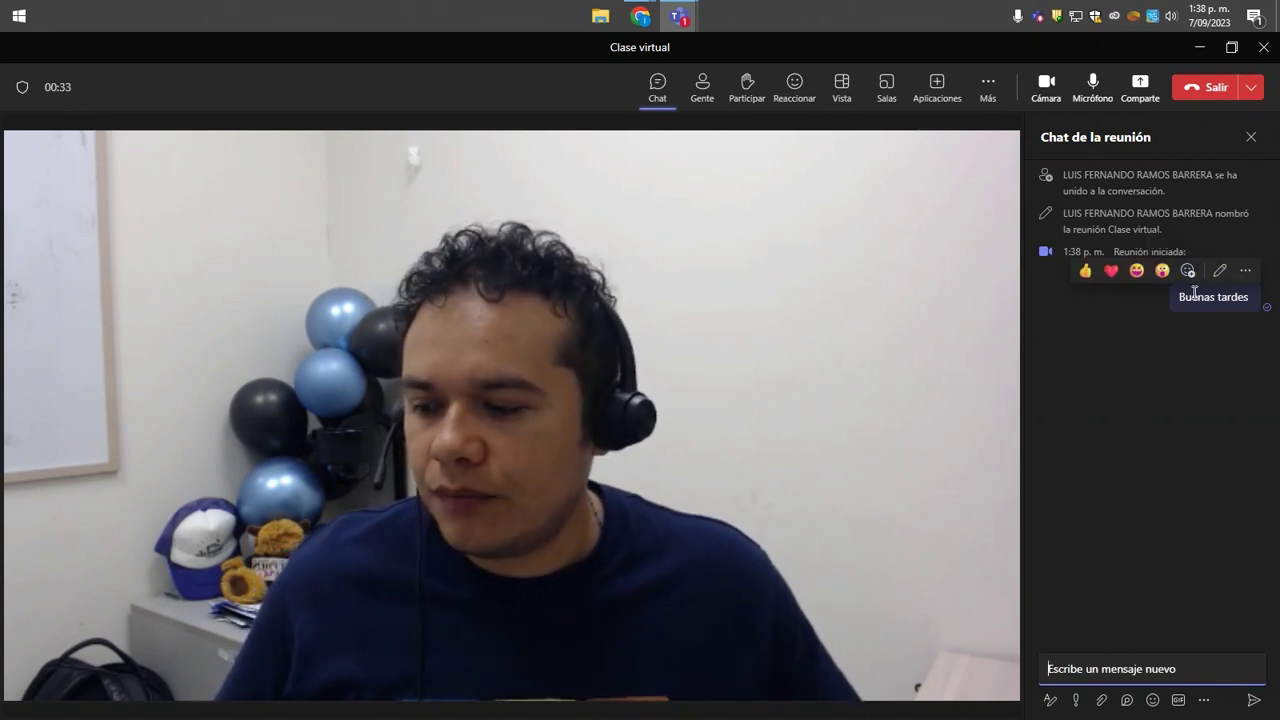
Show the meeting's participant list and raise the hand
click(711, 99)
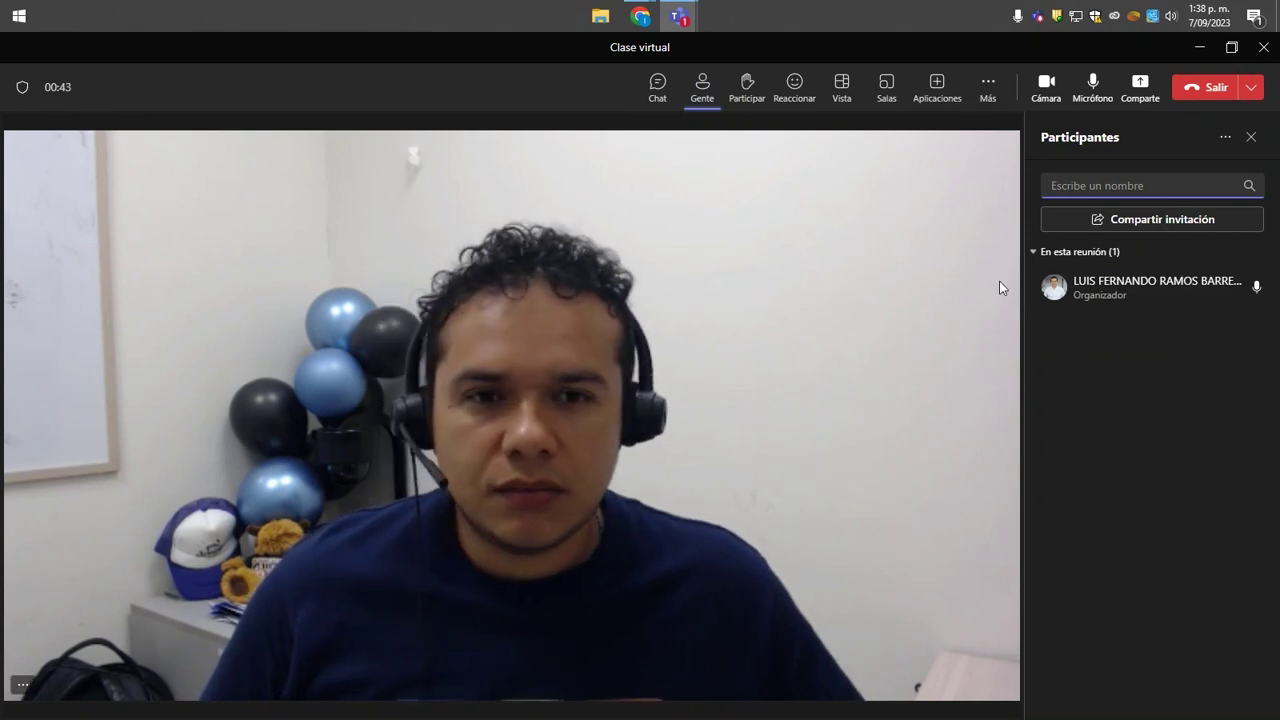
click(745, 88)
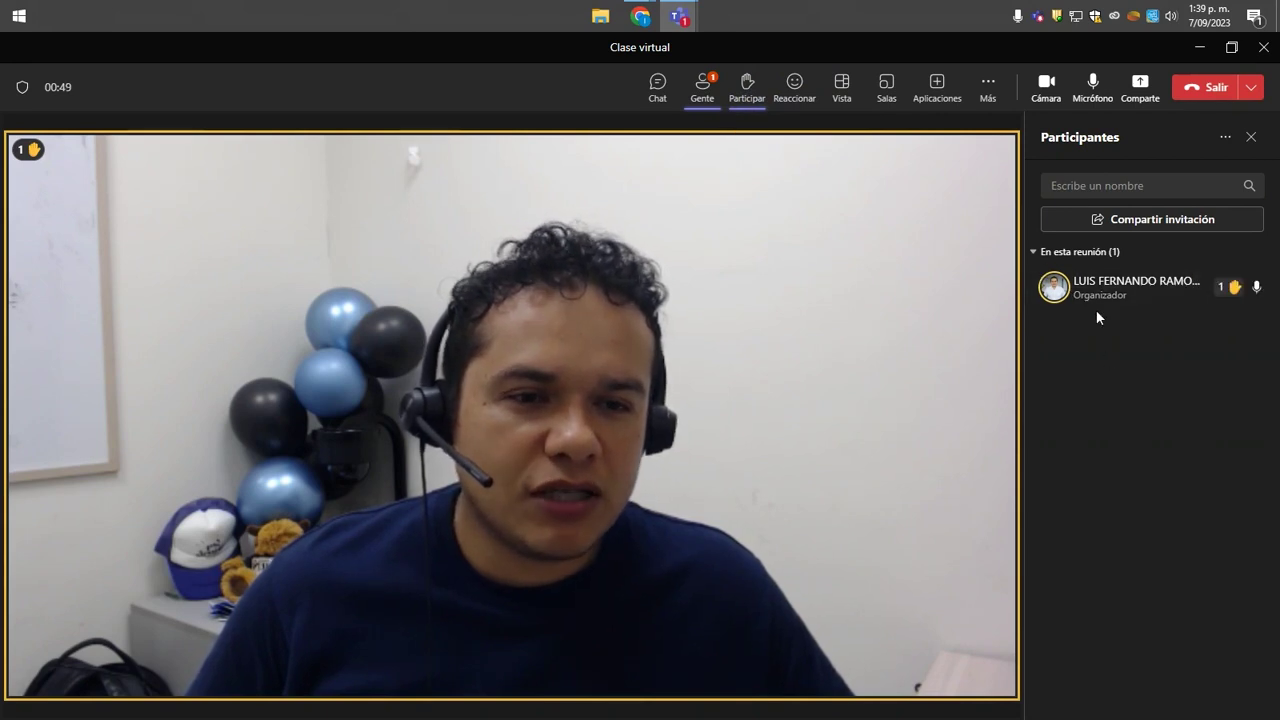
Review the available reactions, view layouts and additional meeting options such as recording, effects and settings
click(785, 92)
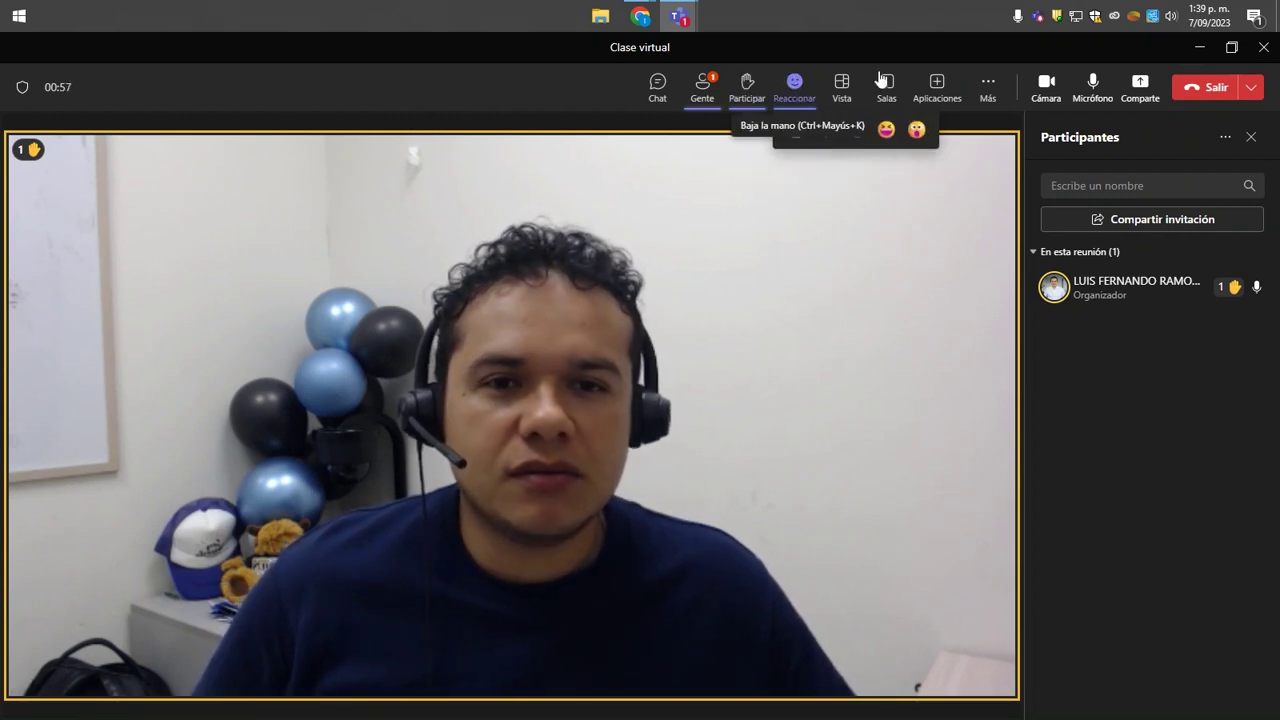
click(842, 88)
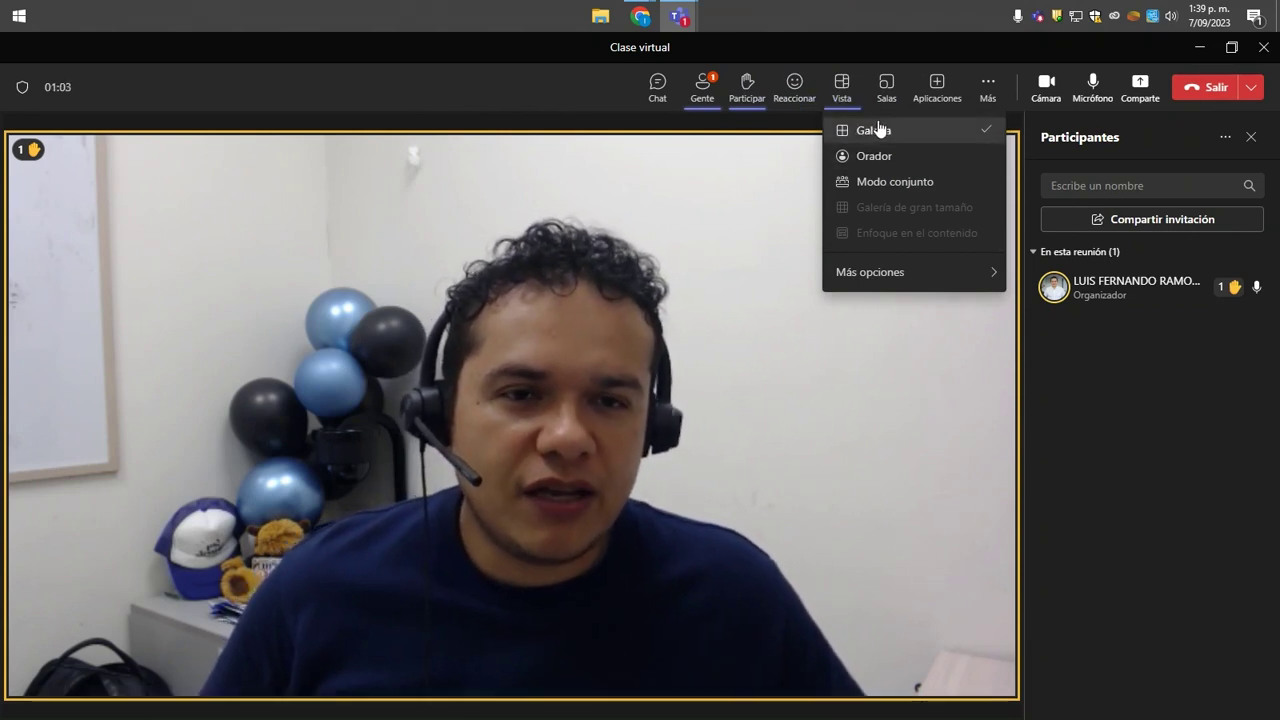
click(990, 92)
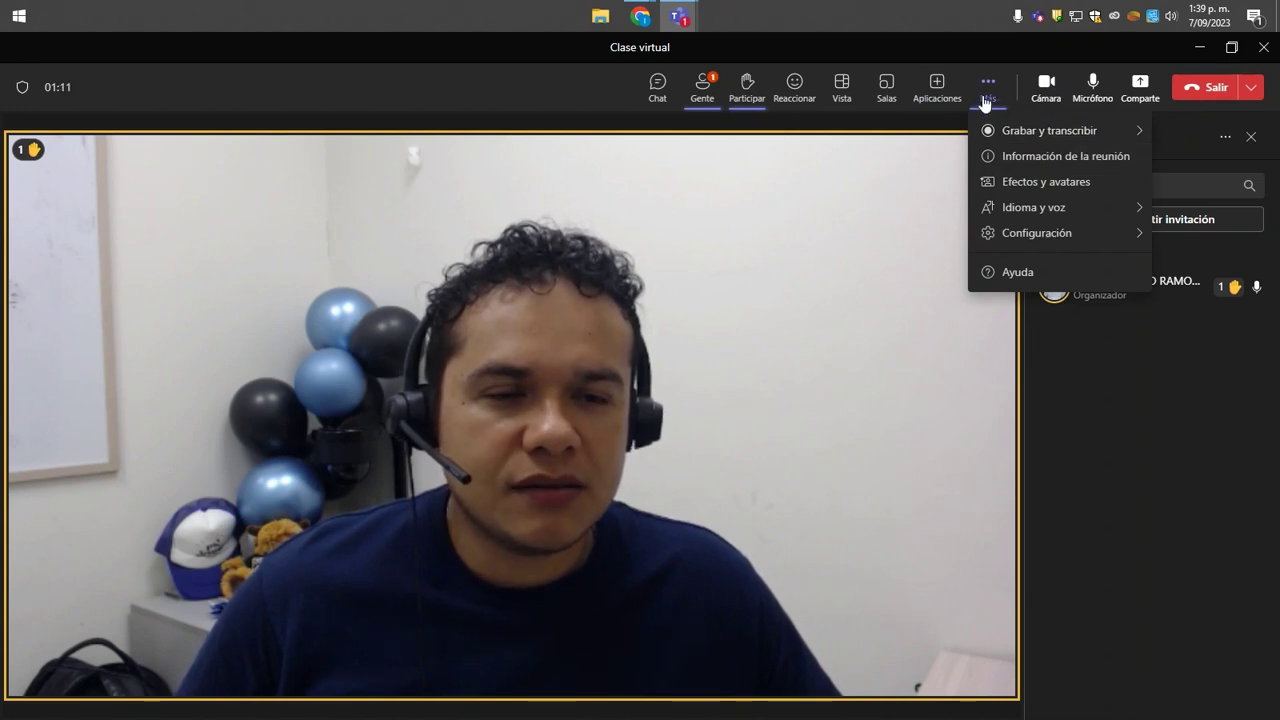
Turn the meeting camera off and back on
click(1052, 103)
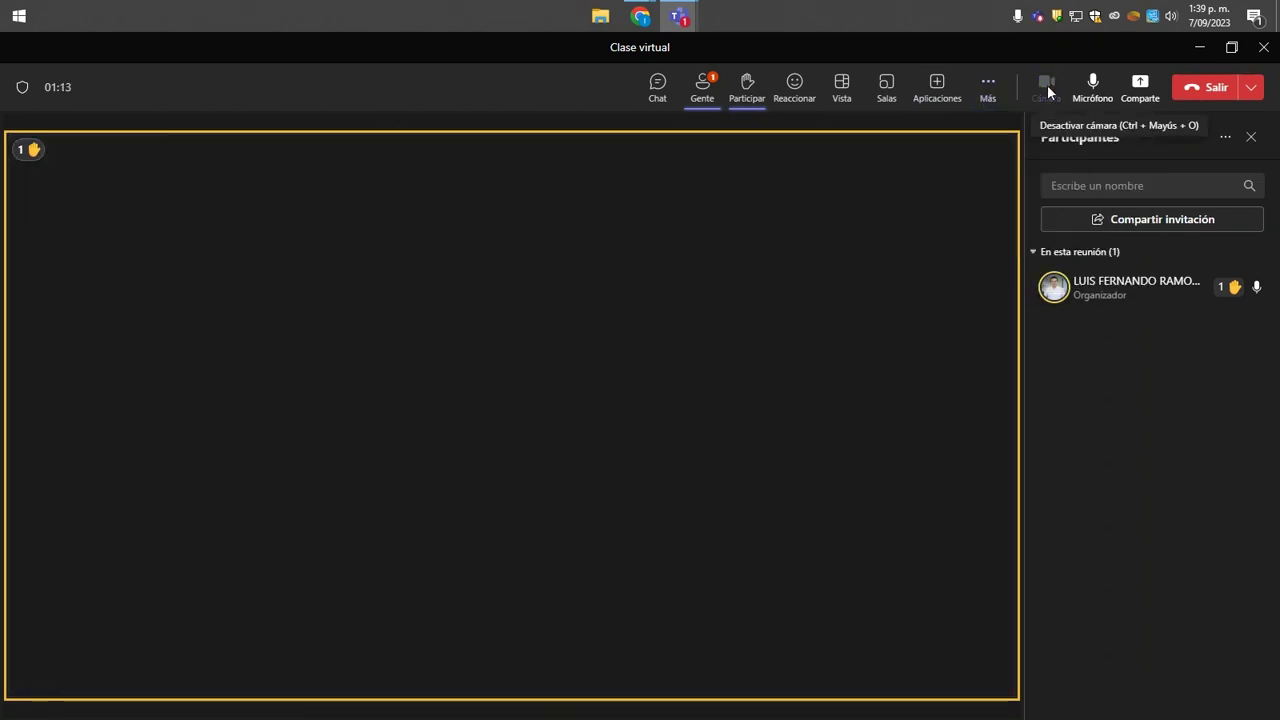
click(1048, 92)
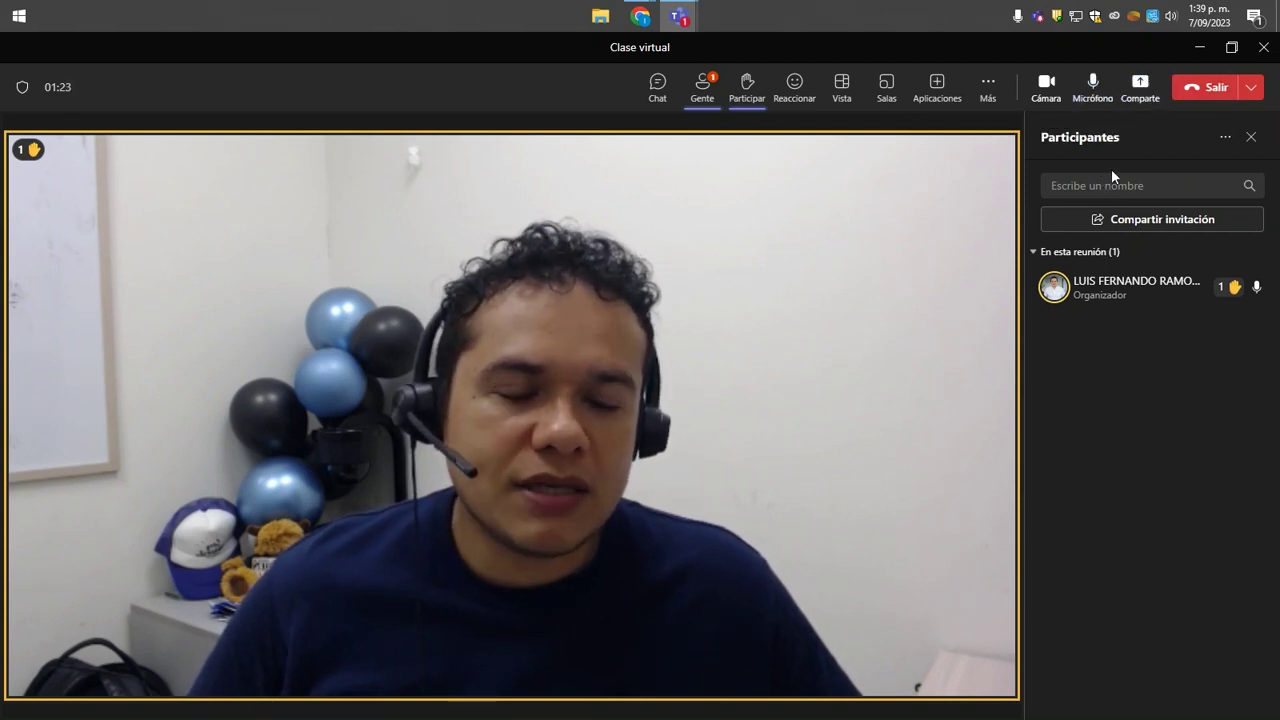
Review the content sharing options and share the entire screen with the meeting
click(1142, 102)
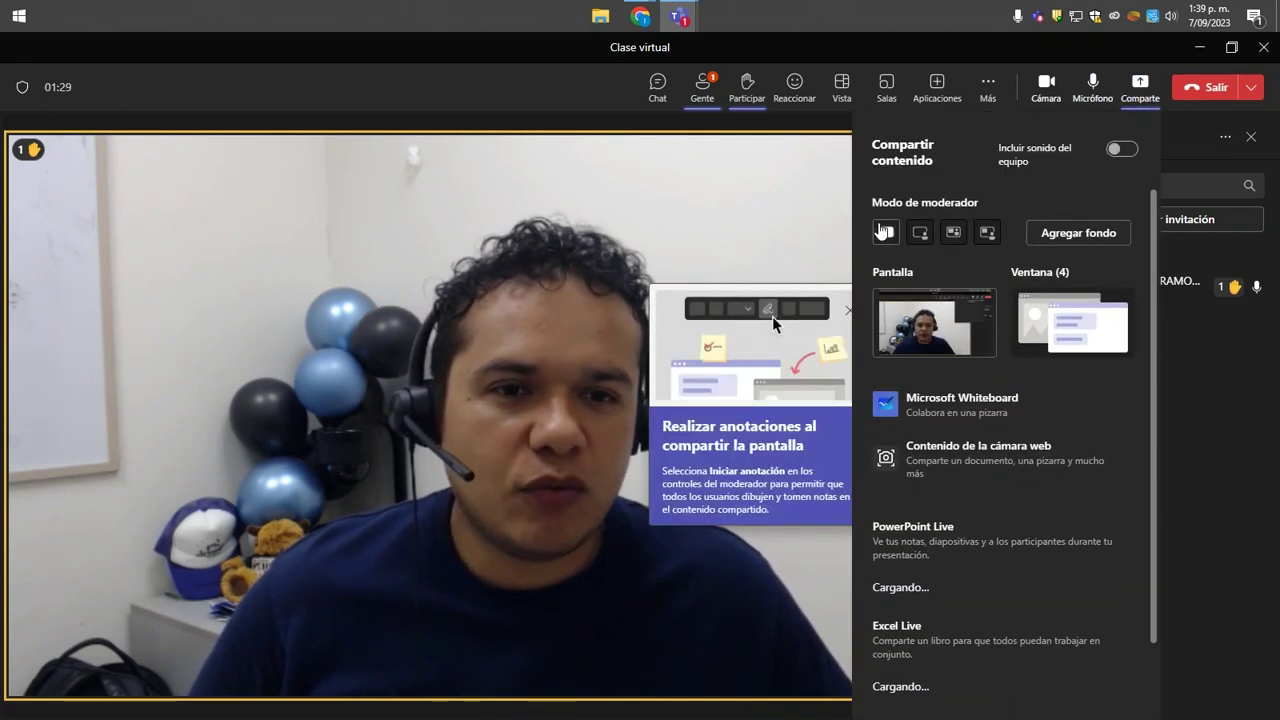
scroll(920, 240, down, 1)
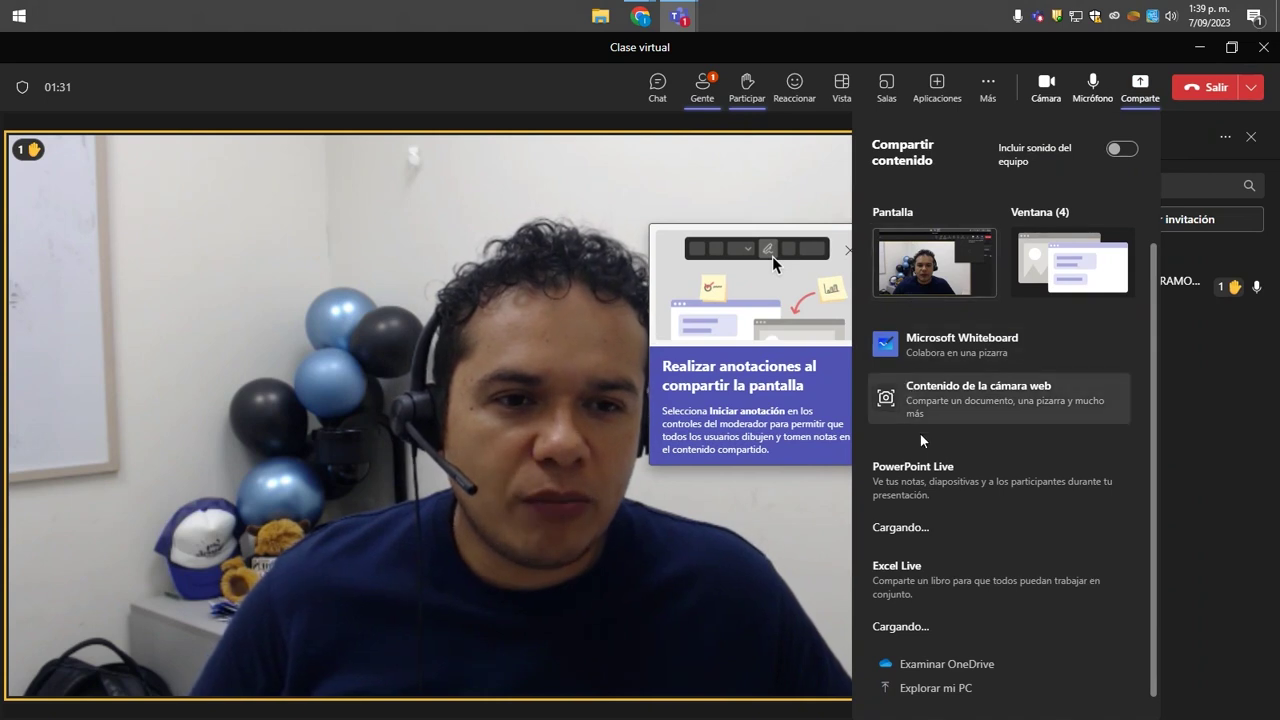
scroll(915, 420, up, 1)
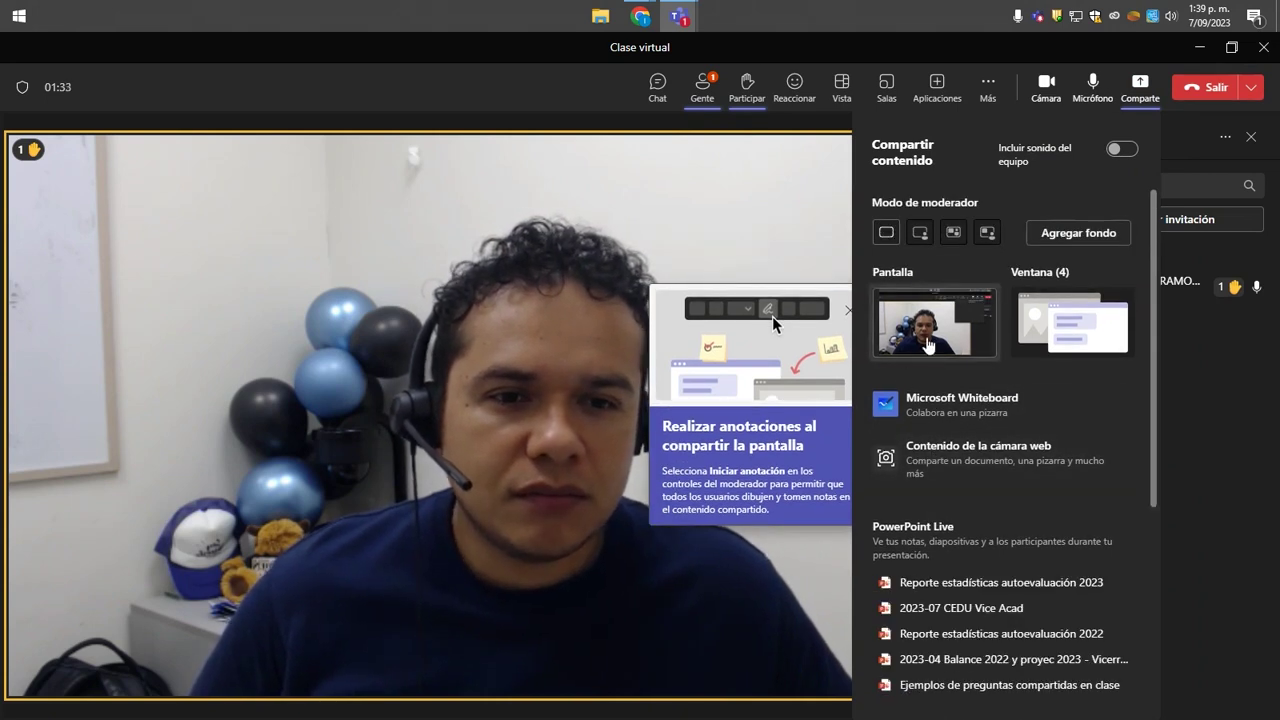
click(887, 322)
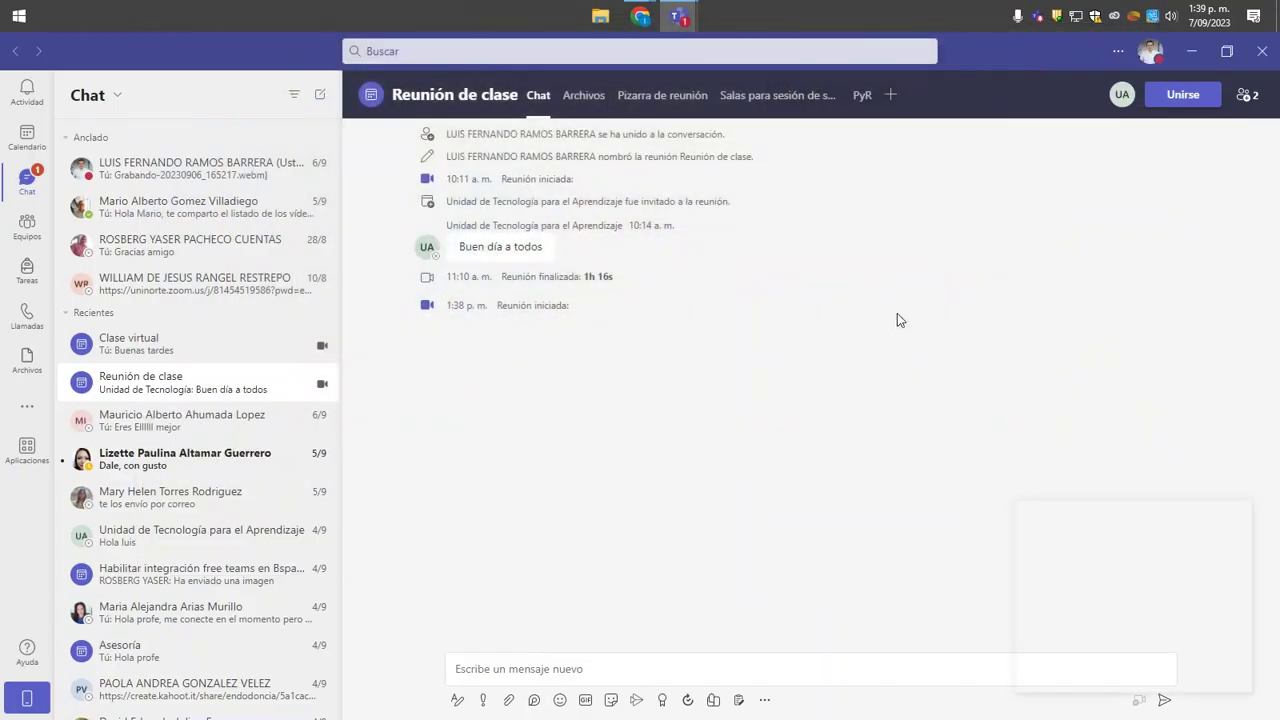